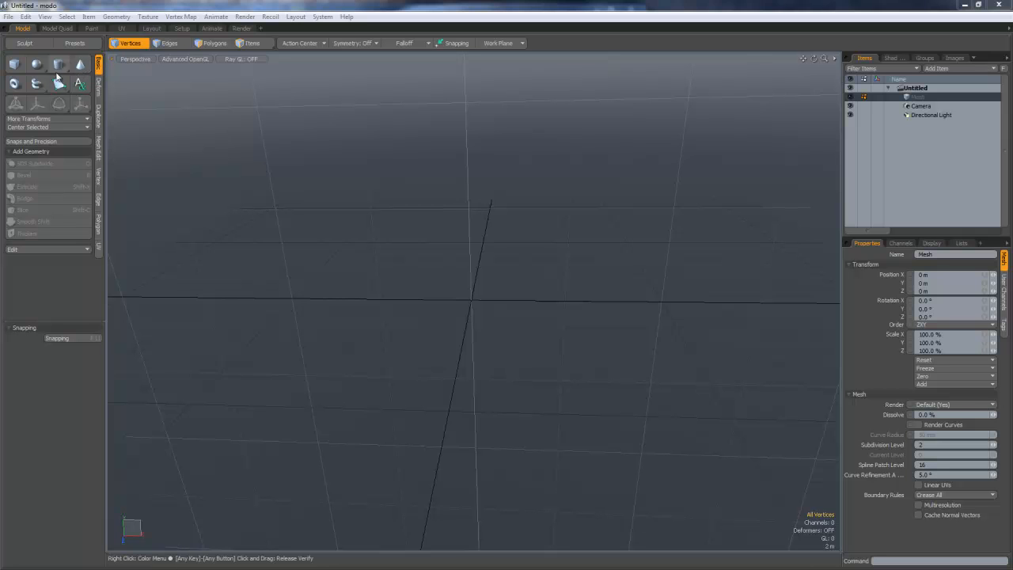
- Create a unit cube mesh at the origin and frame it in the perspective view
key("ctrl")
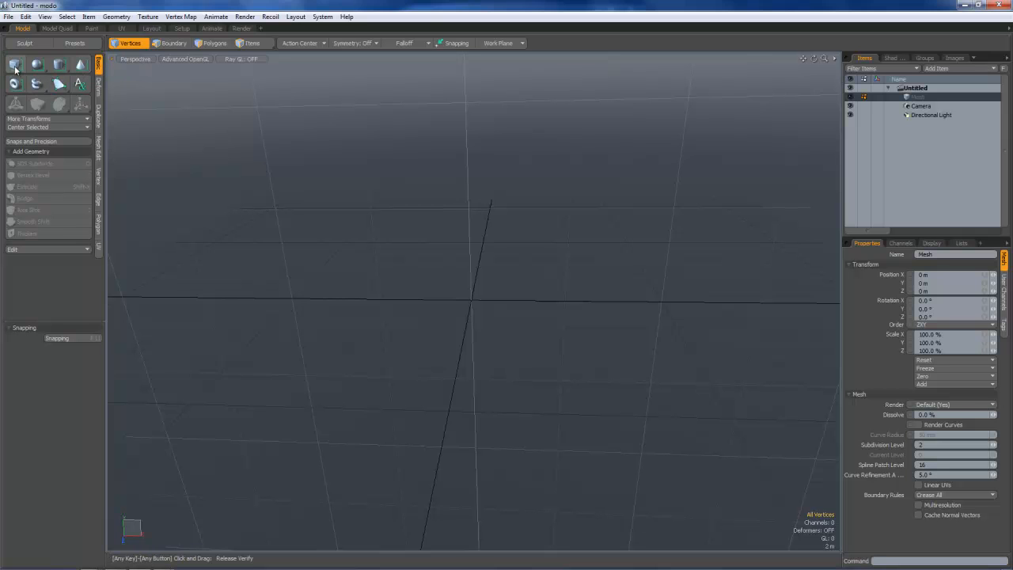
left_click(15, 65, "ctrl")
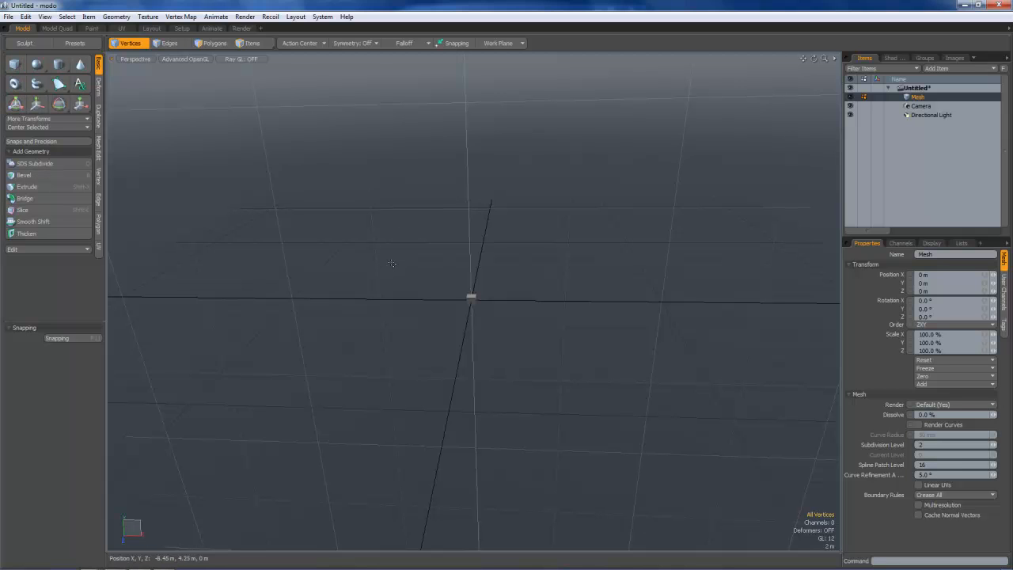
key("a")
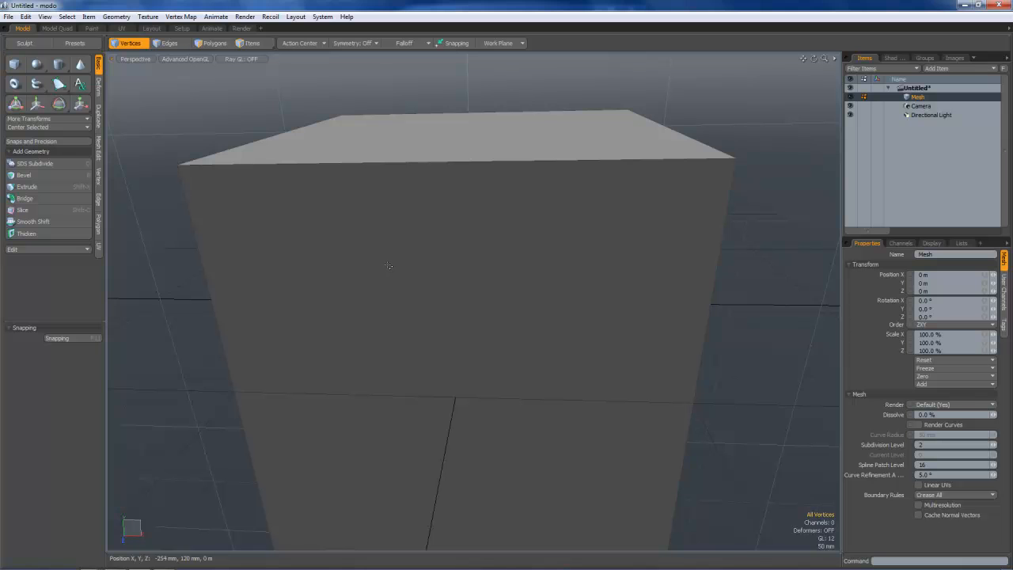
left_click_drag(501, 260, 368, 318, "ctrl+alt")
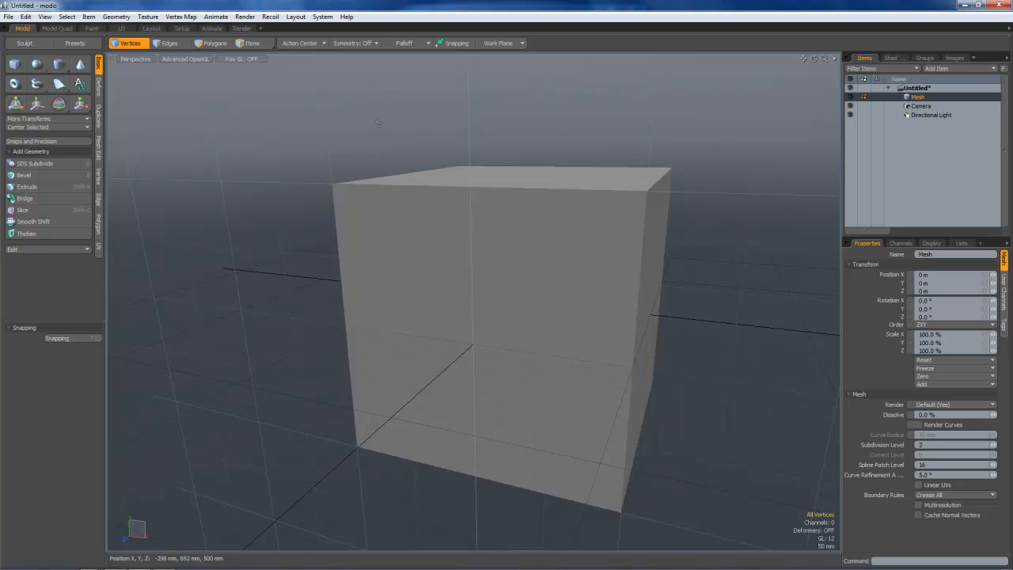
- Move the cube up 500 mm along Y so it sits on the ground plane
key("w")
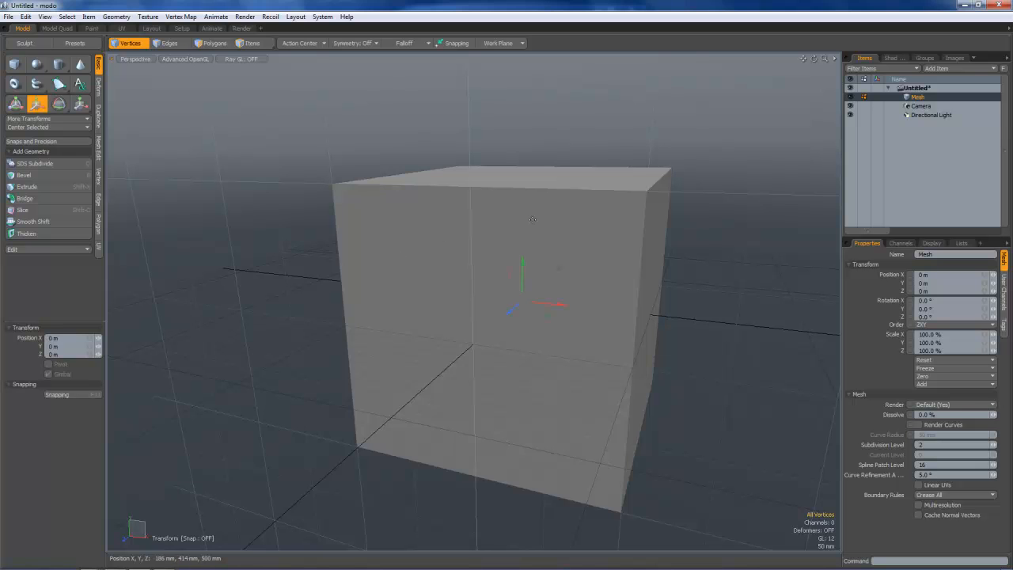
left_click_drag(522, 273, 523, 146)
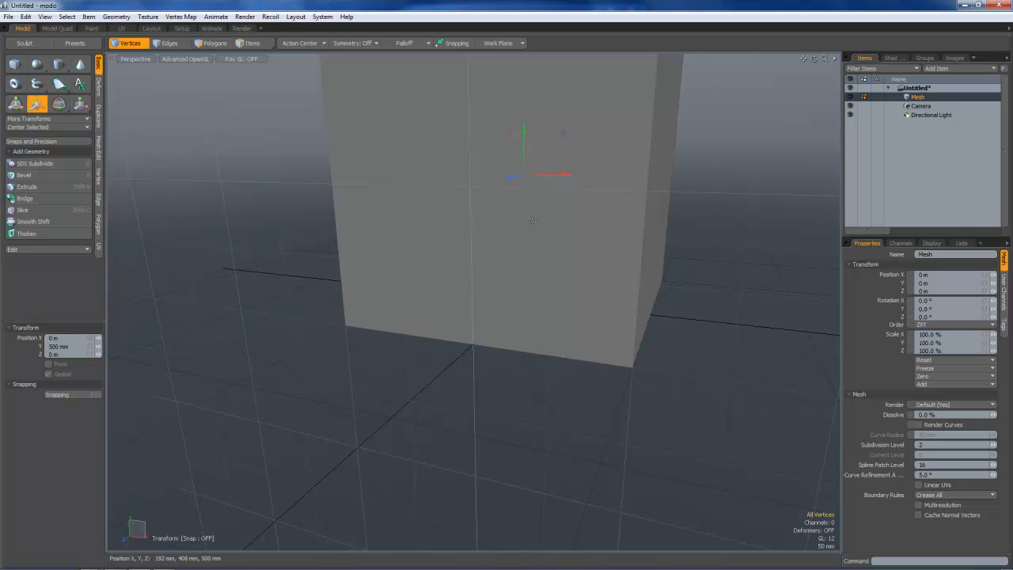
key("space")
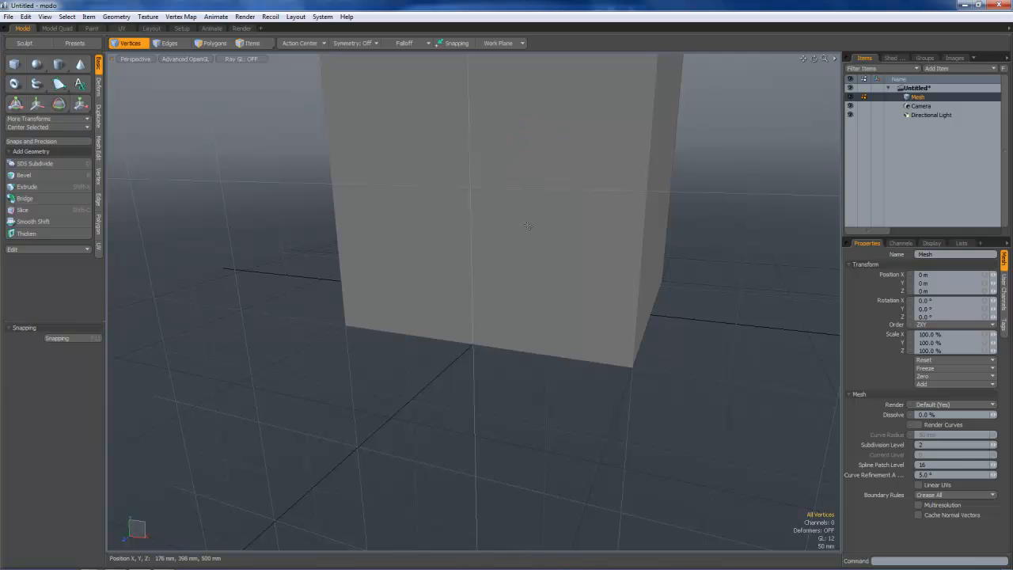
key("w")
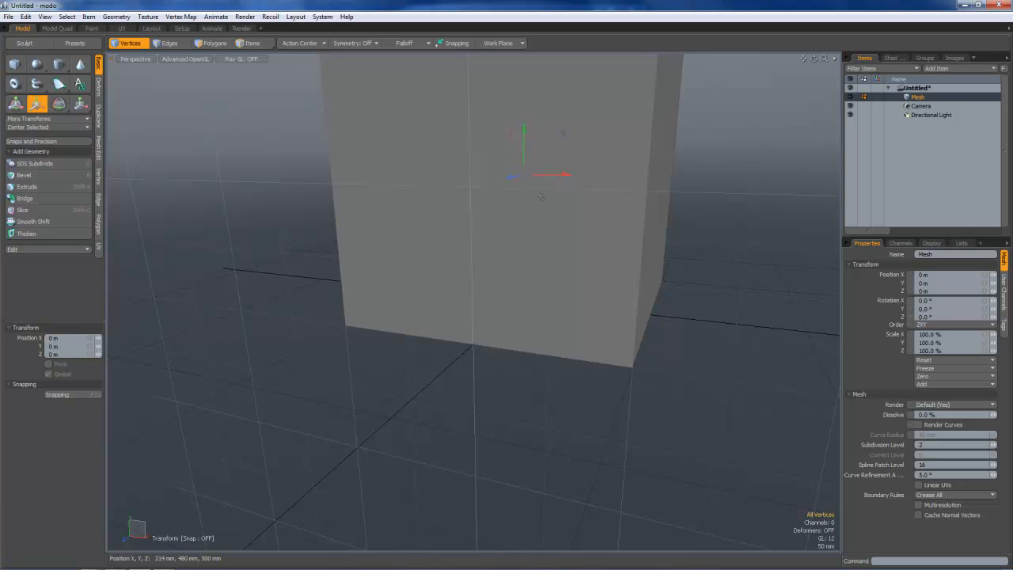
key("space")
- Convert the cube to a subdivision surface
left_click_drag(593, 211, 567, 257, "alt")
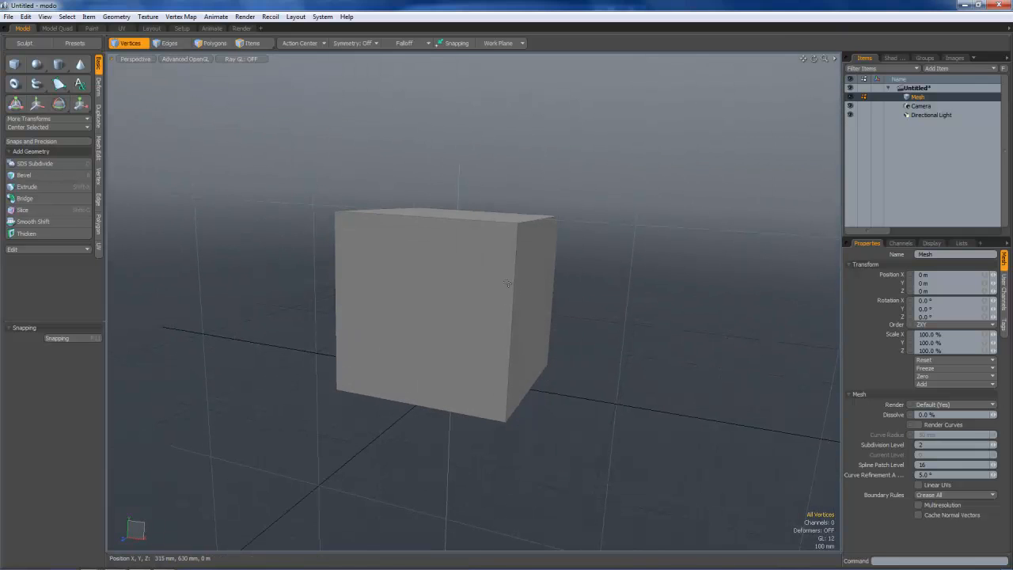
key("Tab")
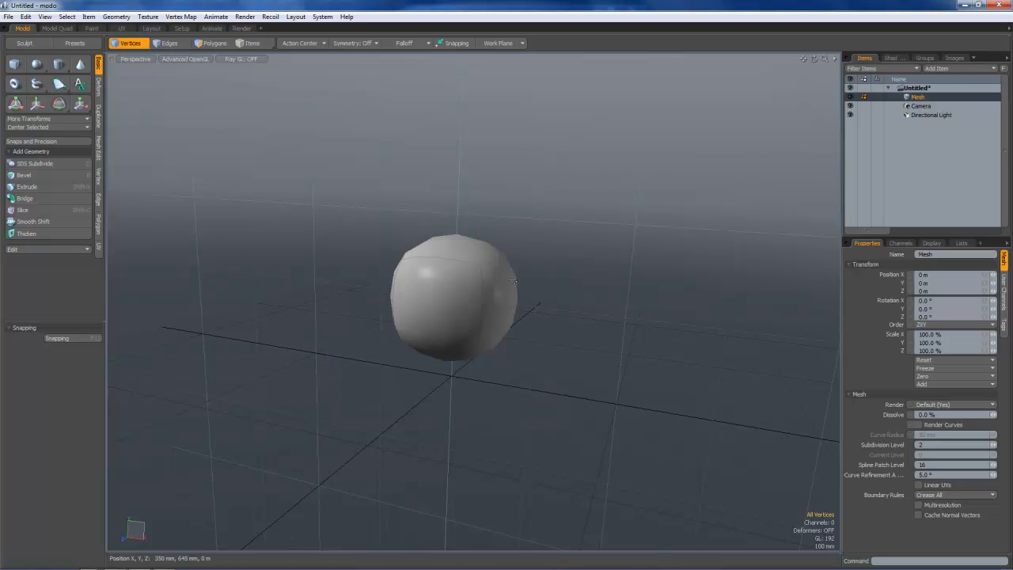
left_click_drag(396, 295, 477, 319, "alt")
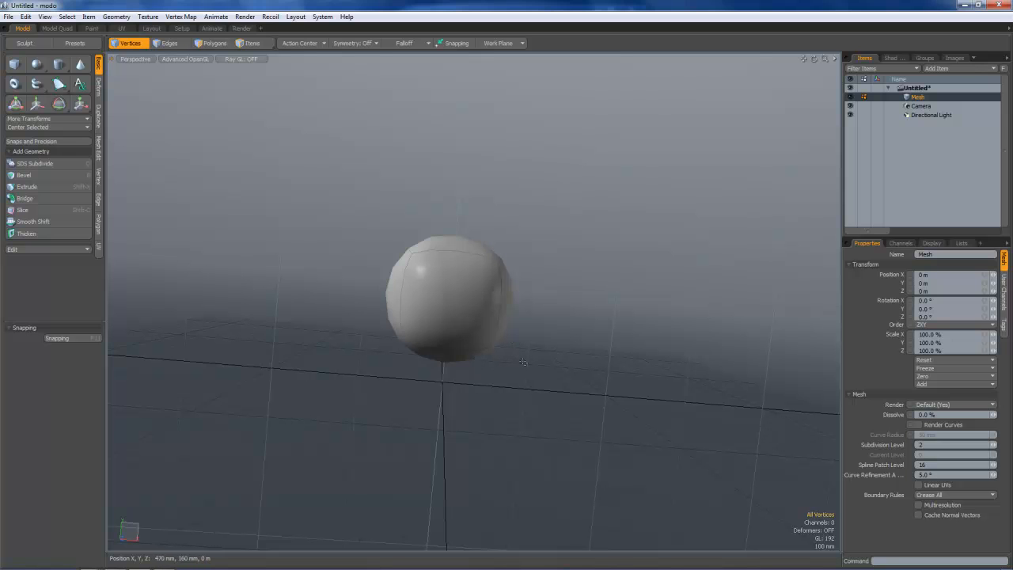
- Loop Slice the mesh across a vertical edge, adding a horizontal edge loop at 18% near the base
key("2")
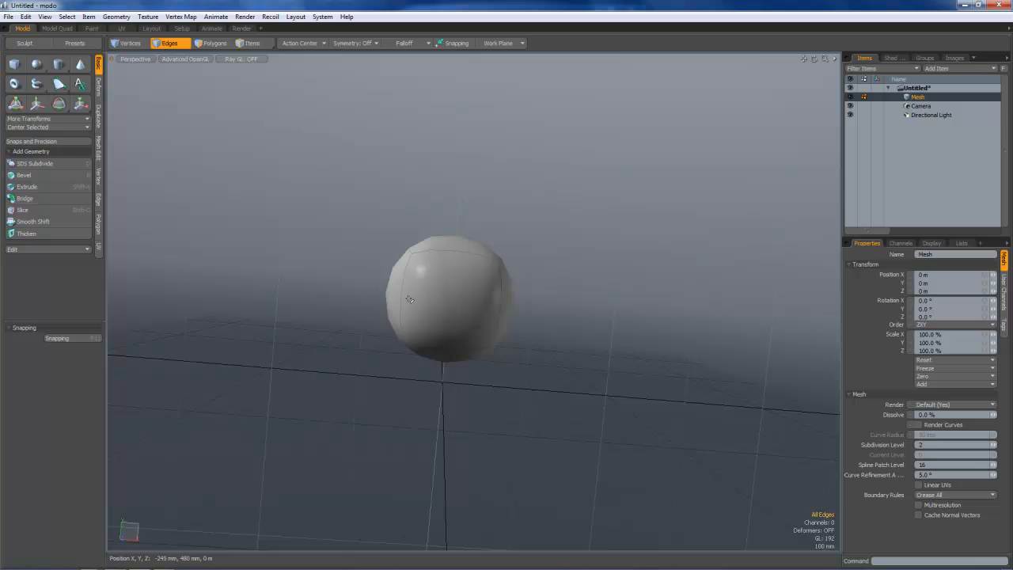
left_click(403, 299)
left_click(99, 200)
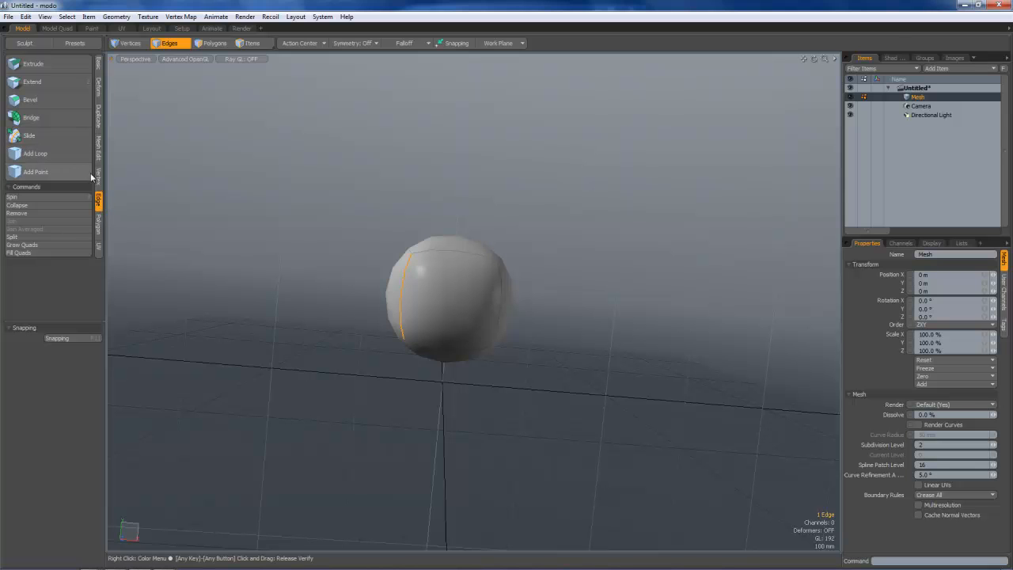
left_click(99, 147)
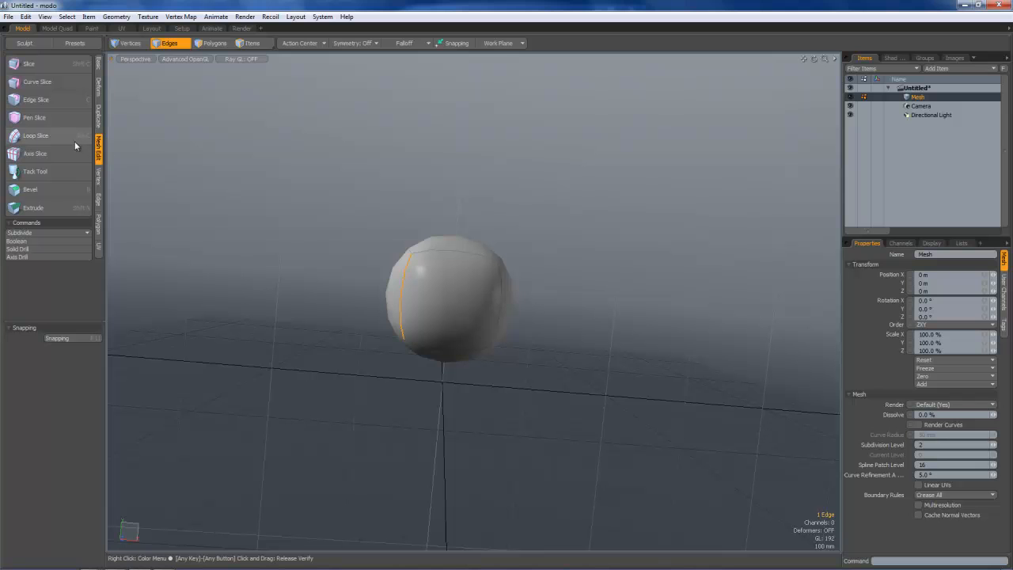
left_click(46, 136)
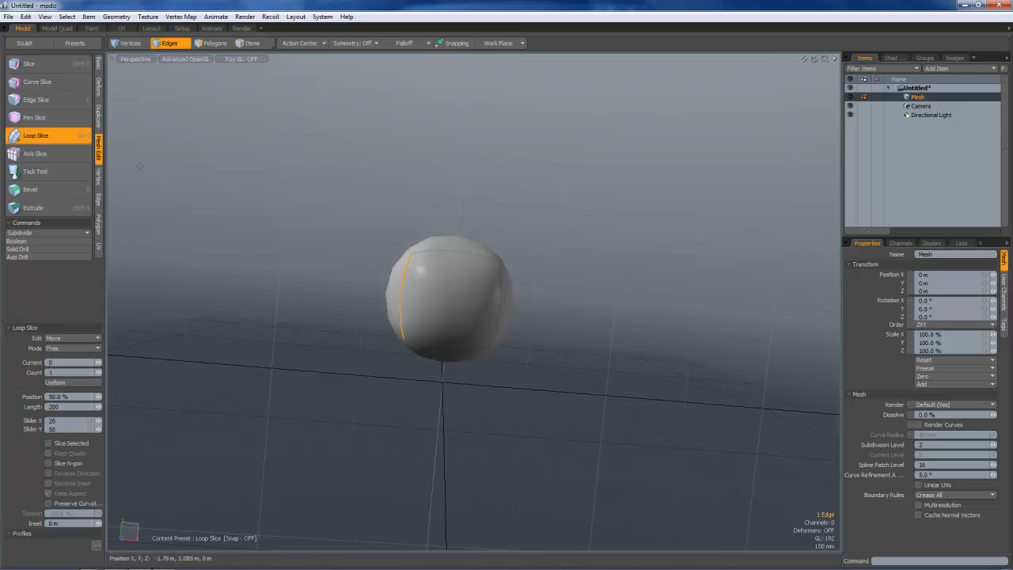
left_click_drag(388, 191, 345, 263)
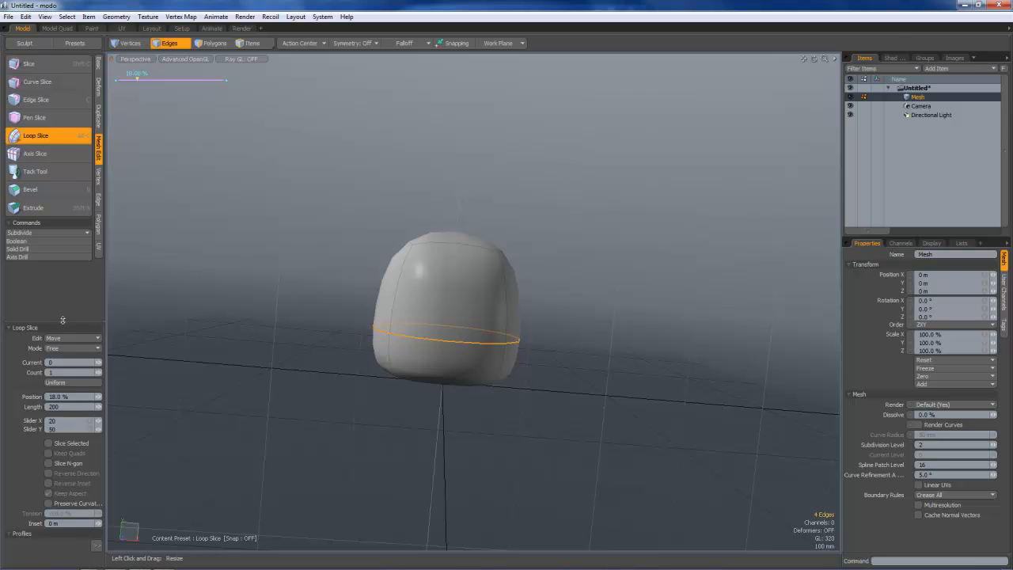
- Set the Loop Slice to two uniform cuts, move one near the base and the other to about 91.5%, and clear the edge selection
scroll(65, 320, "down", 1)
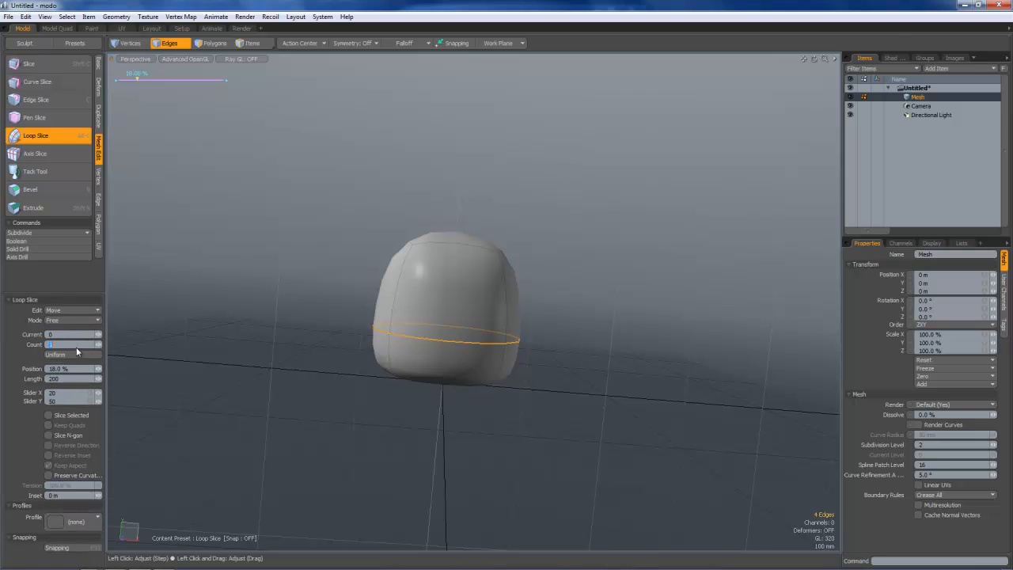
left_click(85, 354)
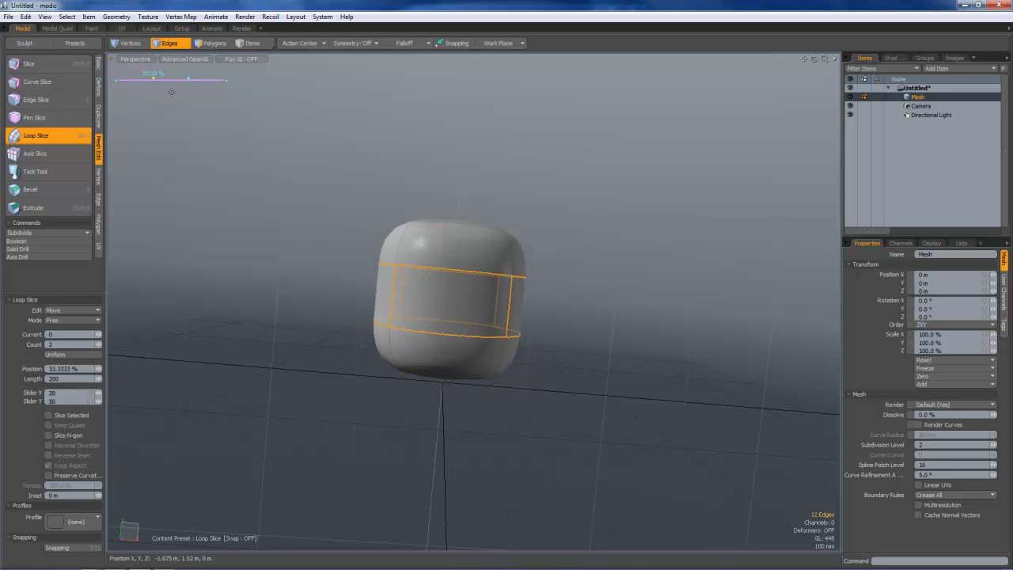
left_click_drag(189, 80, 123, 80)
left_click_drag(206, 80, 227, 93)
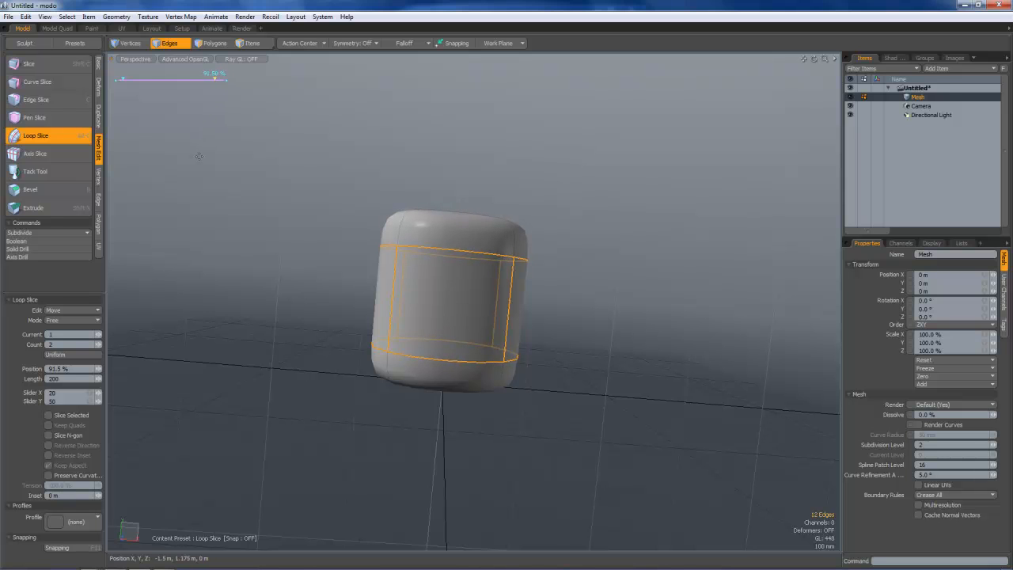
key("space")
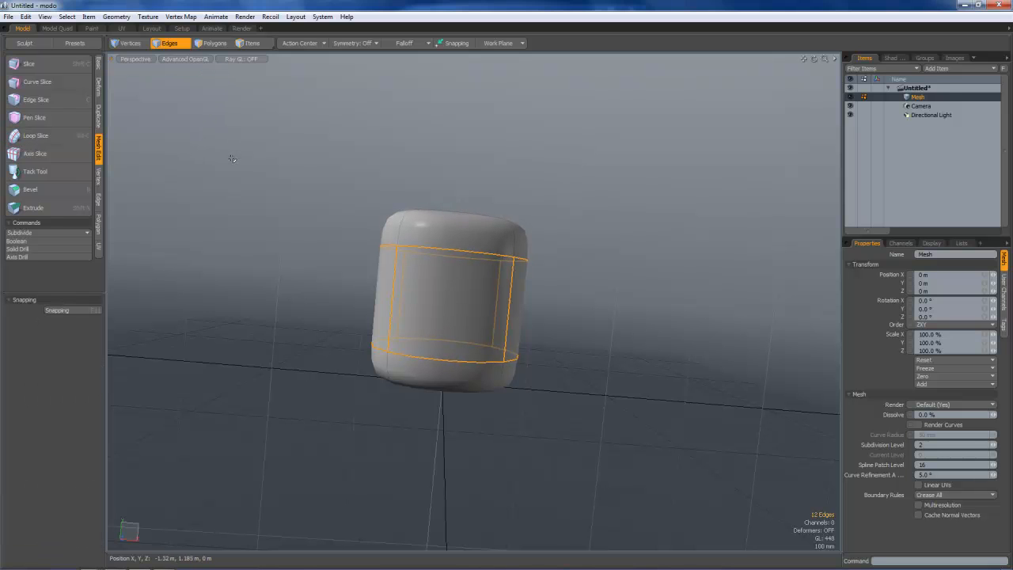
left_click(262, 183)
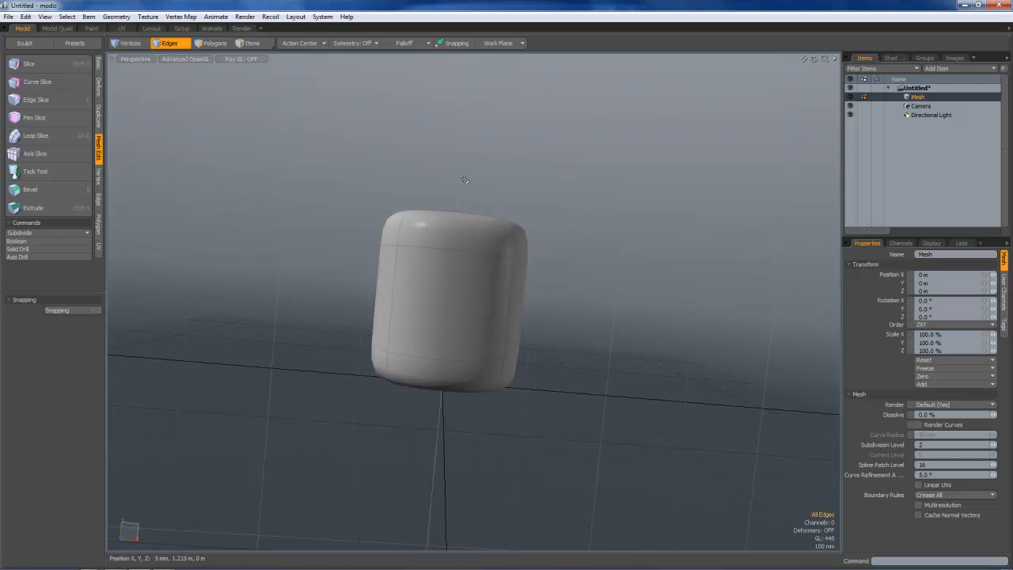
- Select only the top polygon and bevel it with zero shift and an inset of about 150.7 mm
left_click_drag(459, 178, 515, 180, "alt")
left_click_drag(455, 356, 432, 362, "alt")
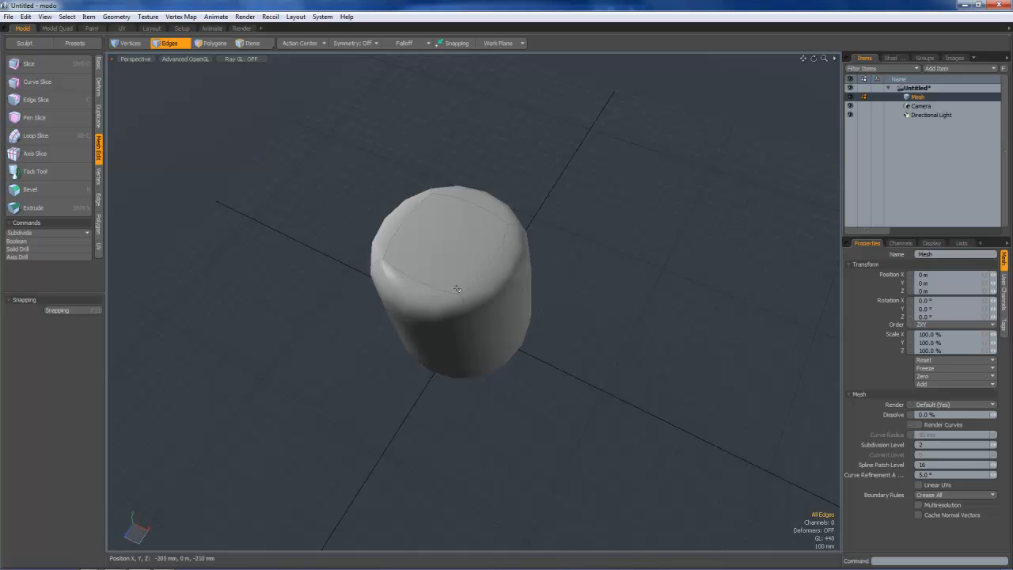
left_click(212, 43)
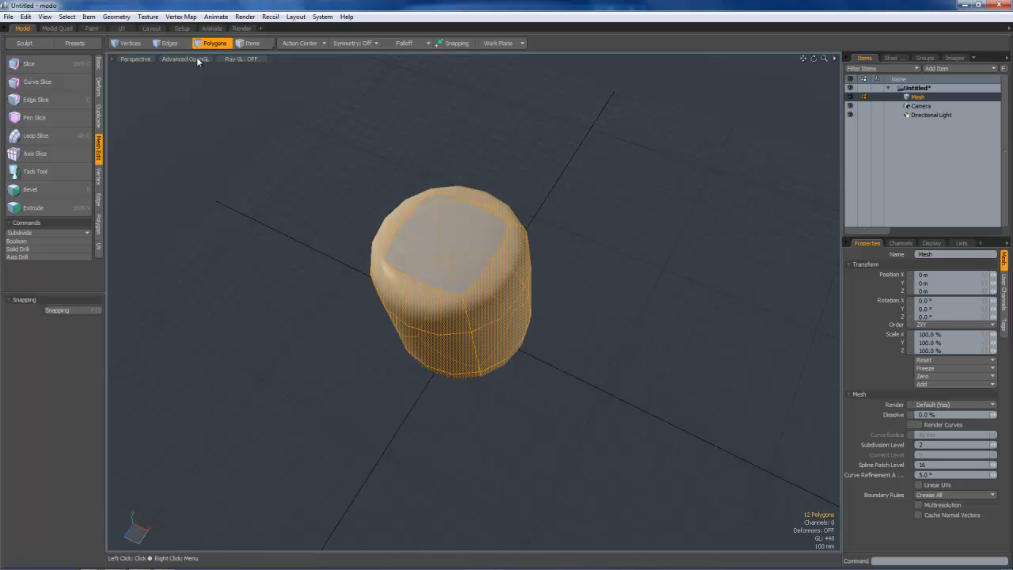
left_click(288, 159)
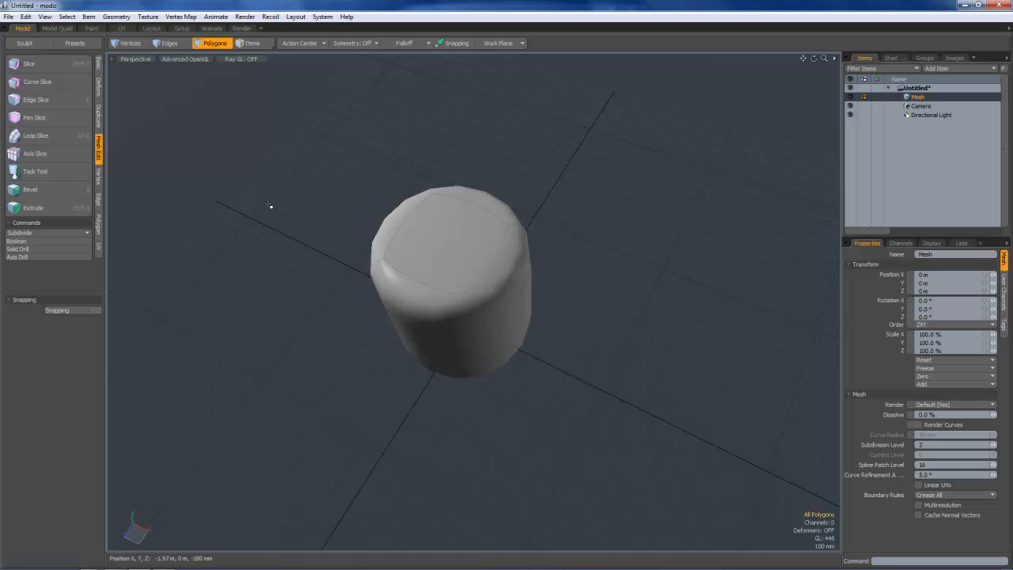
left_click(459, 202)
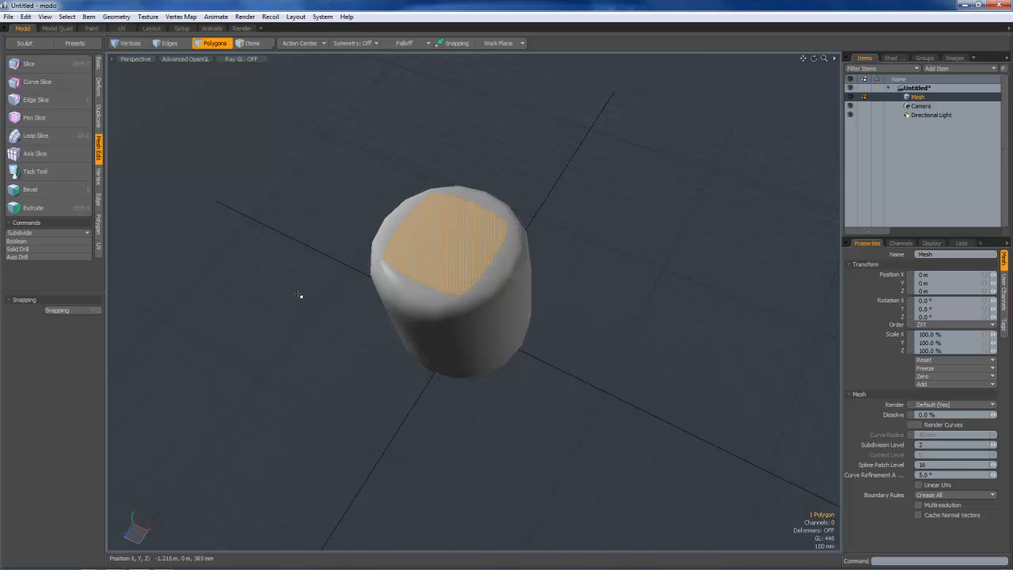
key("b")
left_click(314, 231)
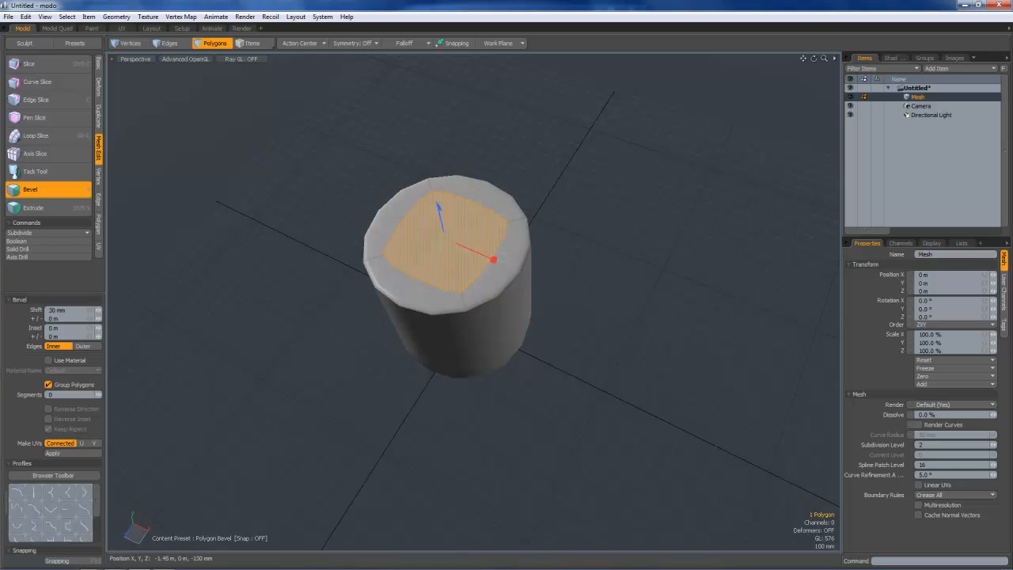
left_click_drag(429, 258, 554, 111, "ctrl+alt")
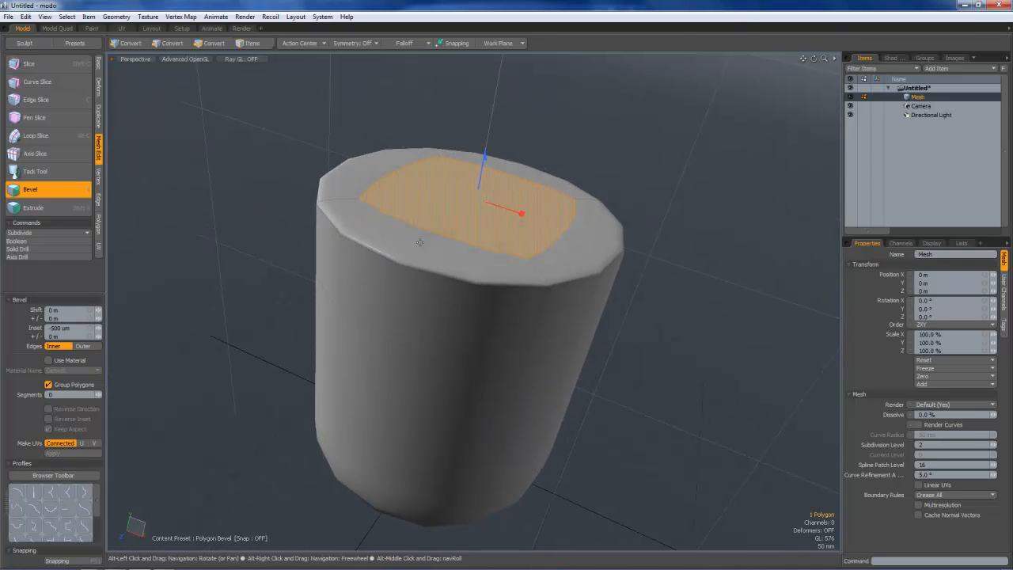
left_click_drag(521, 214, 513, 212)
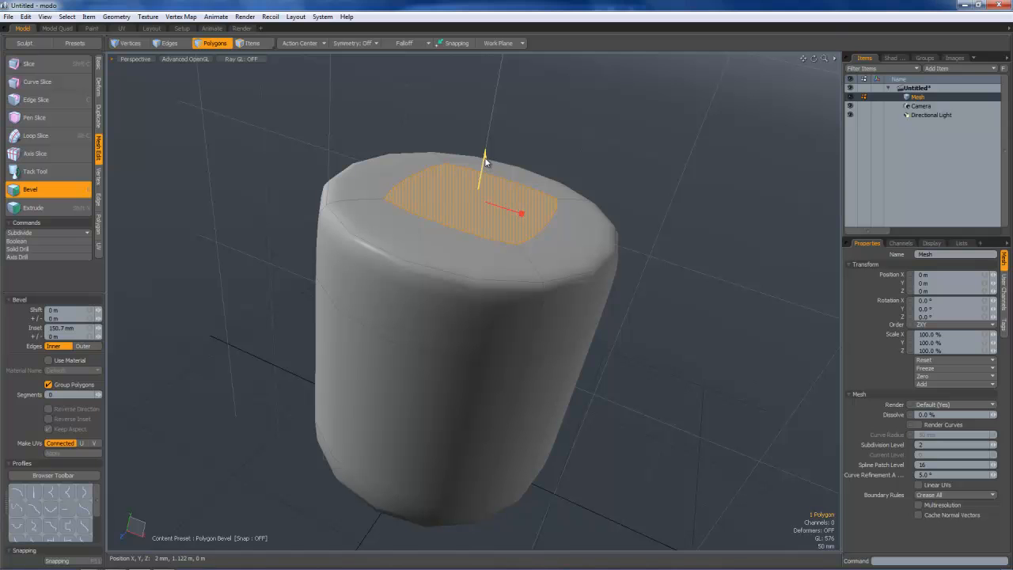
- Try a bevel shift of about -266 mm on the inset top polygon and undo it
left_click_drag(485, 162, 440, 258)
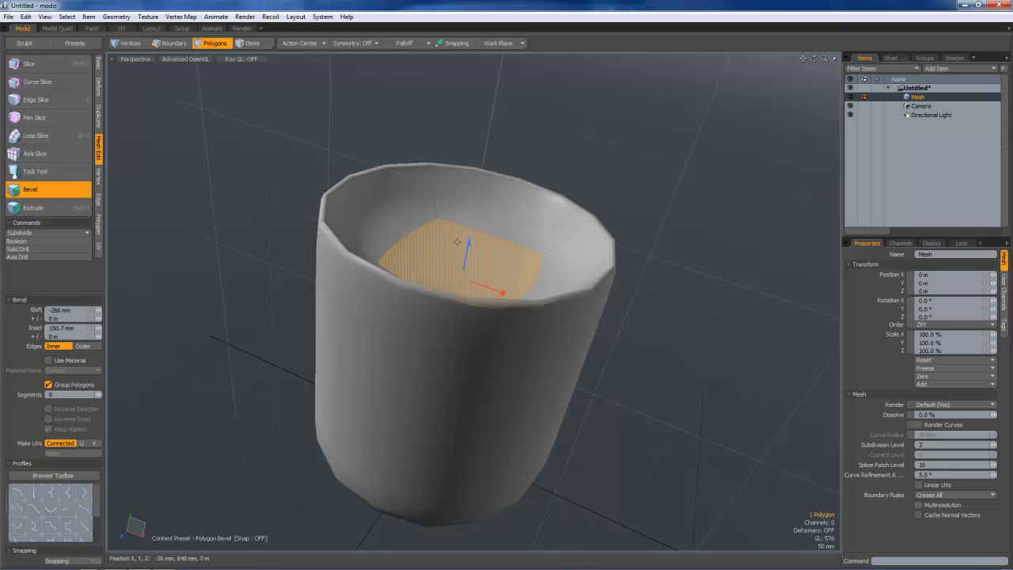
key("ctrl+z")
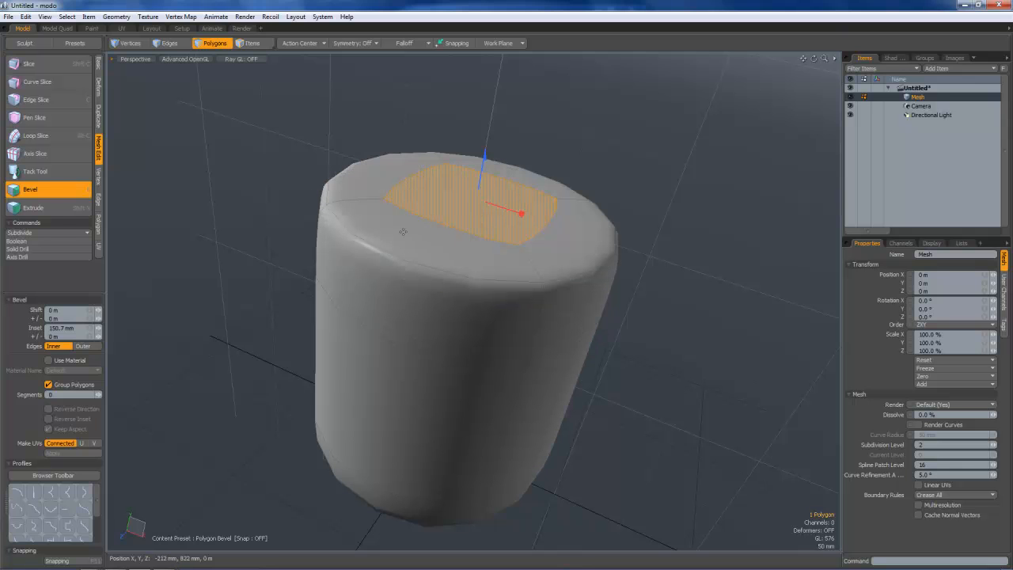
- Apply a second, separate bevel to the inset top polygon with zero inset and a shift of about -244 mm to hollow the cup
key("space")
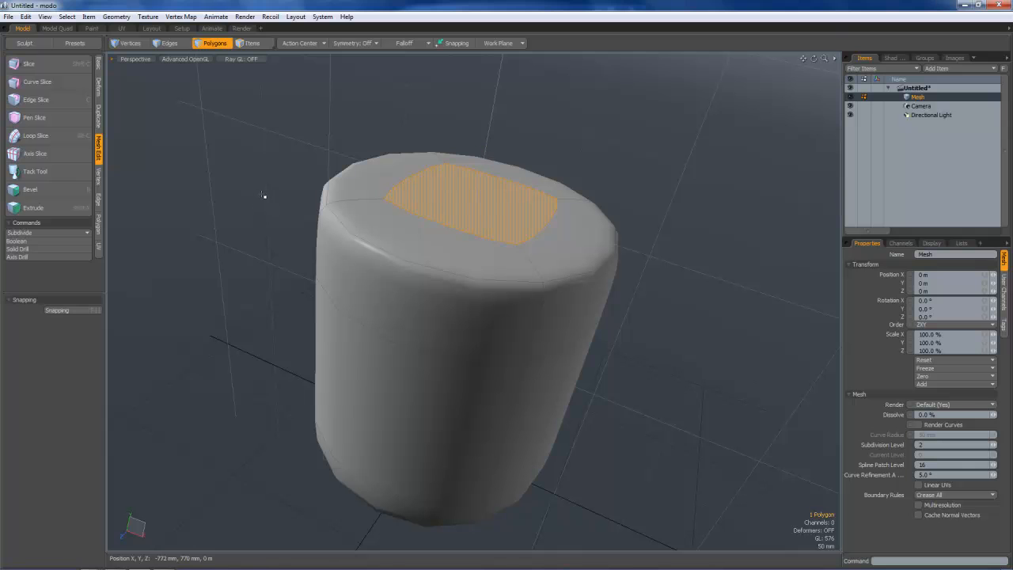
key("b")
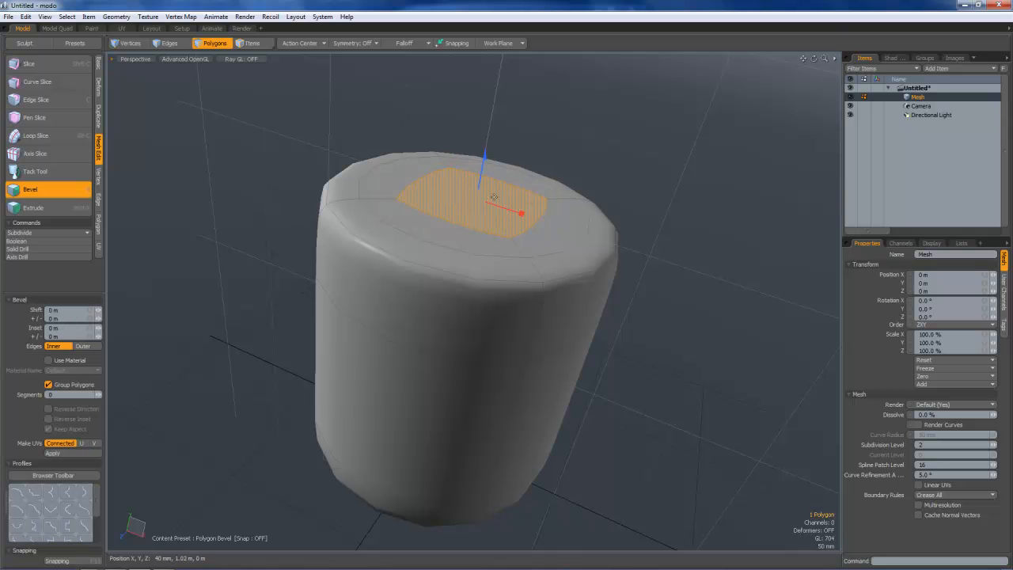
left_click_drag(484, 161, 345, 304)
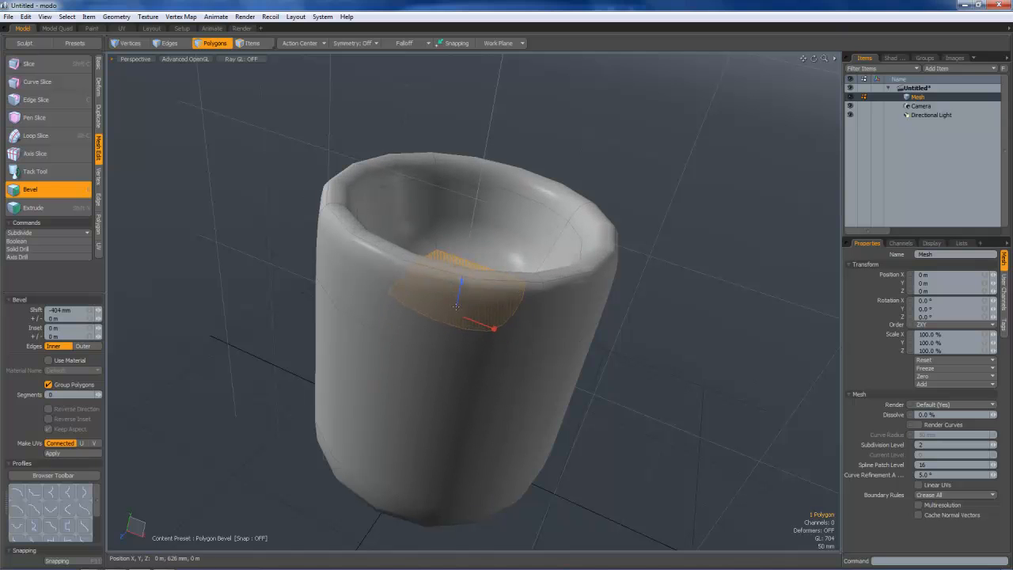
left_click_drag(463, 294, 469, 236)
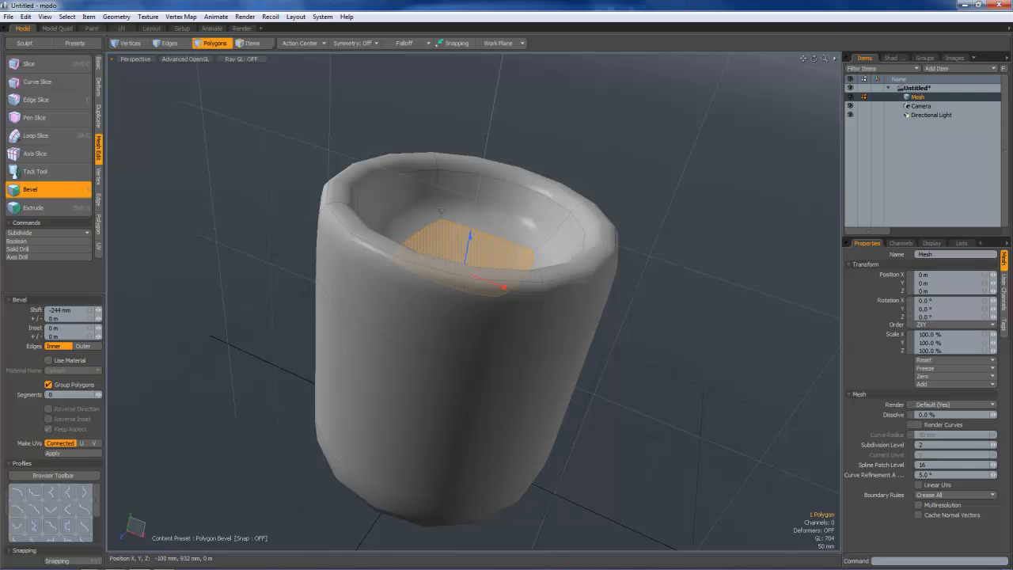
- Apply another bevel to the inner floor polygon with a shift of about -220 mm and an inset of about 1 mm
left_click(434, 251, "shift")
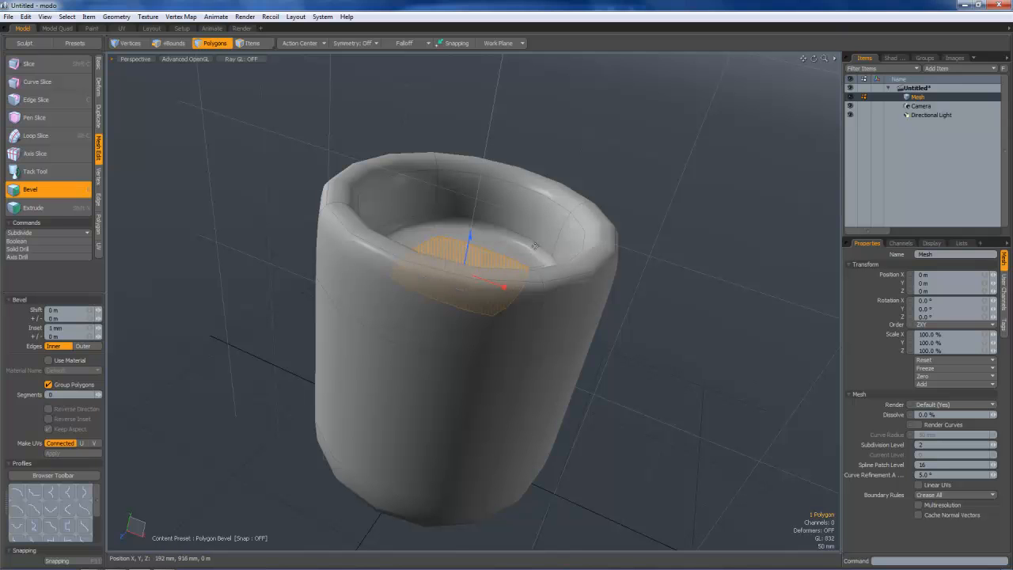
left_click_drag(470, 239, 457, 294)
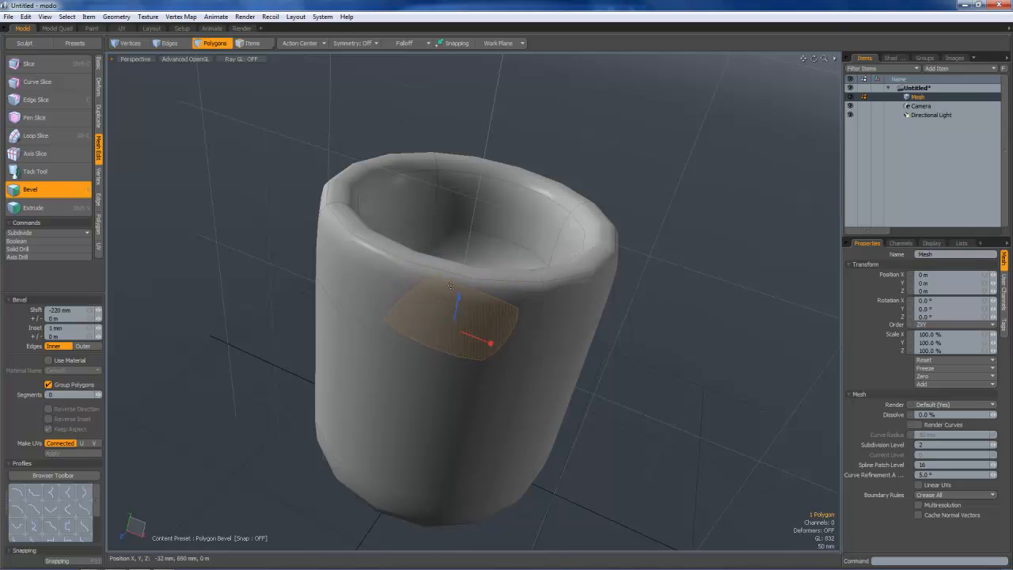
left_click_drag(460, 247, 407, 375, "alt")
- Deepen the cavity with a further separate bevel, using a shift of about -222.5 mm and an inset of about 2 mm
left_click(501, 222, "shift")
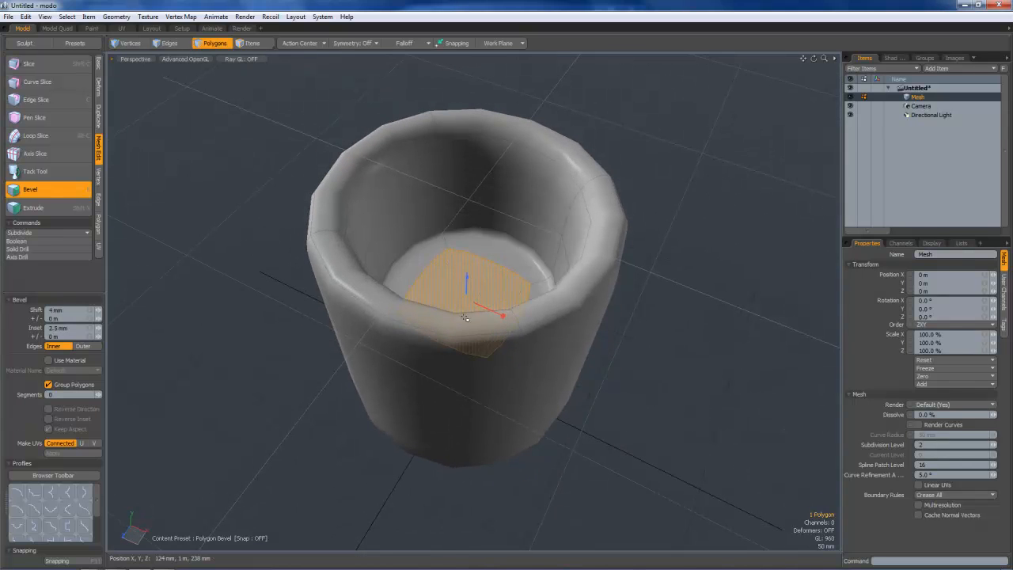
left_click_drag(466, 283, 466, 307)
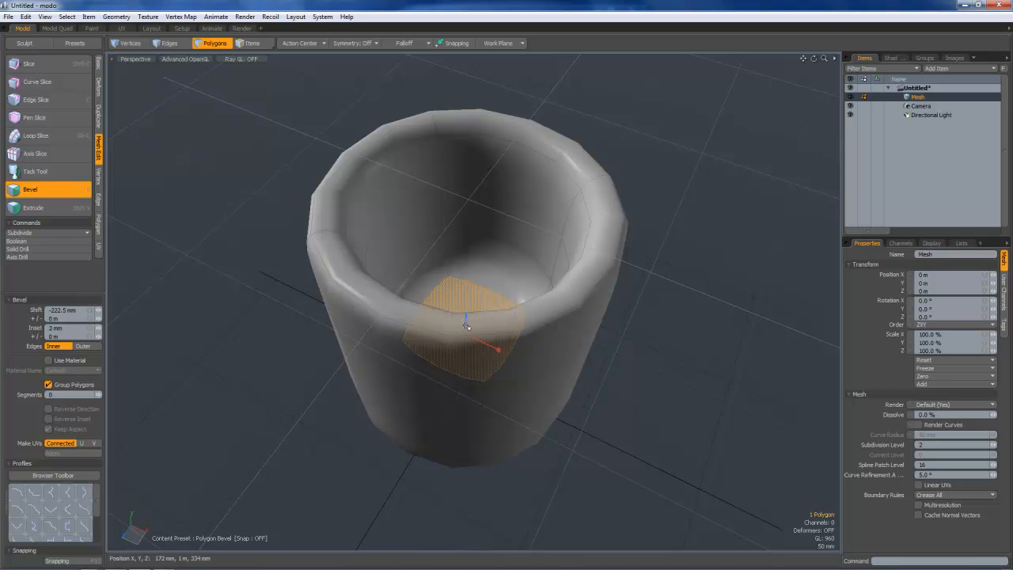
left_click_drag(466, 318, 491, 281, "alt")
- Move the cavity's floor polygon slightly down and clear the selection
left_click(472, 301)
key("space")
key("w")
left_click_drag(457, 364, 456, 378)
key("space")
left_click(290, 310)
- Loop slice the outer wall with a single horizontal cut near mid-height and subdivide the whole mesh
left_click_drag(498, 150, 408, 256, "alt")
scroll(569, 274, "down", 3)
left_click_drag(565, 287, 423, 301, "alt")
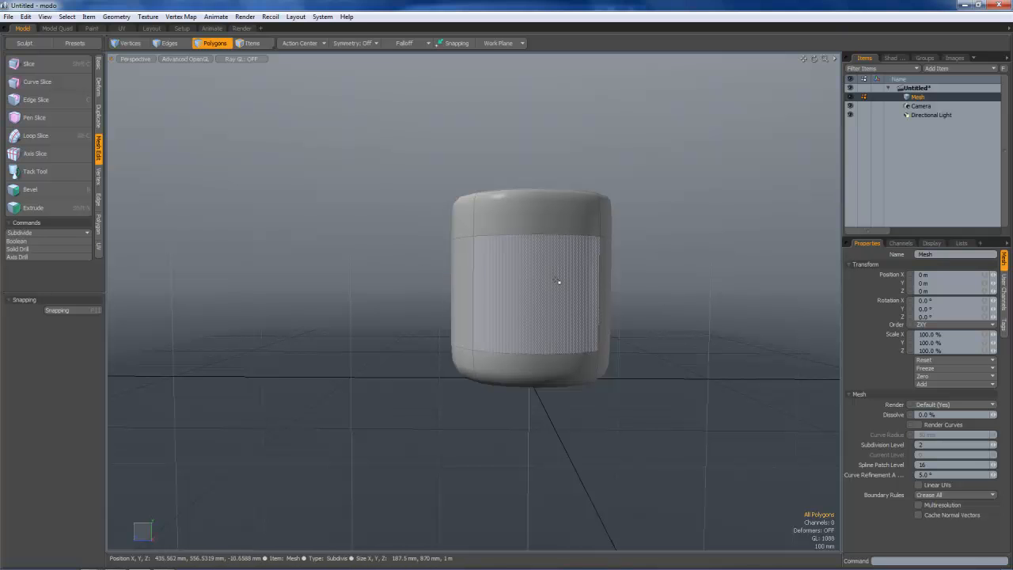
left_click_drag(536, 266, 436, 318, "alt")
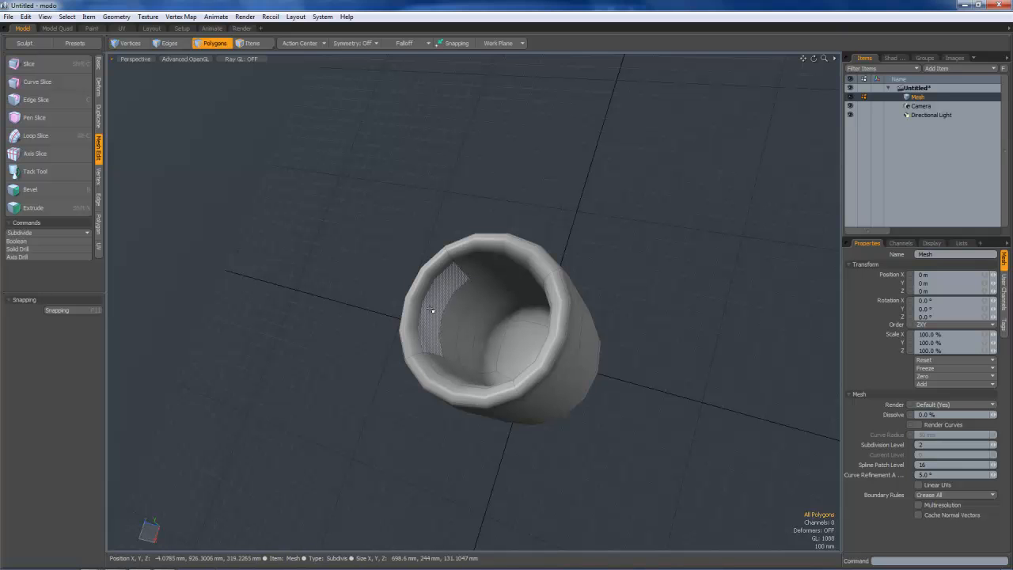
left_click(168, 43)
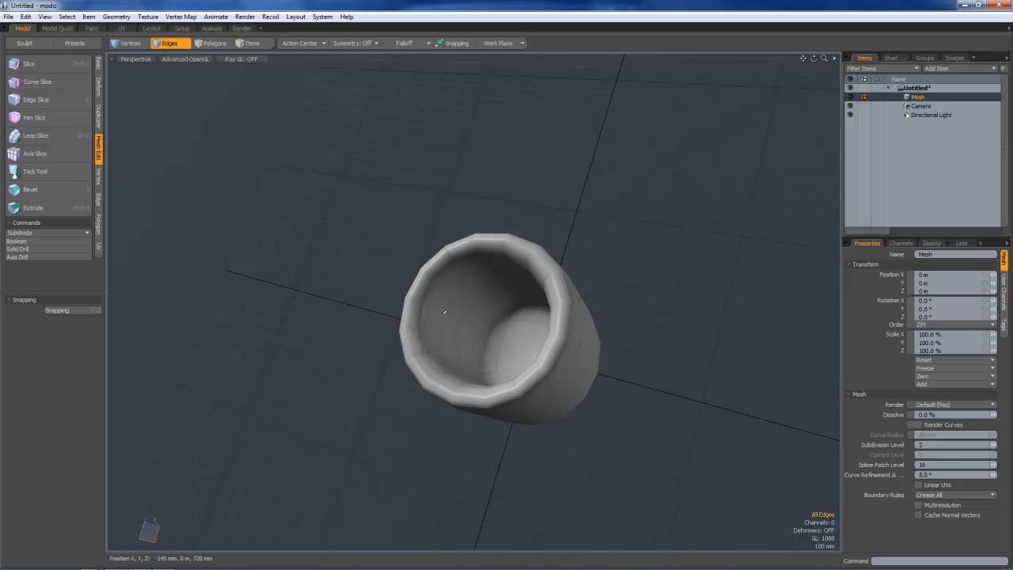
left_click_drag(481, 332, 526, 238, "alt")
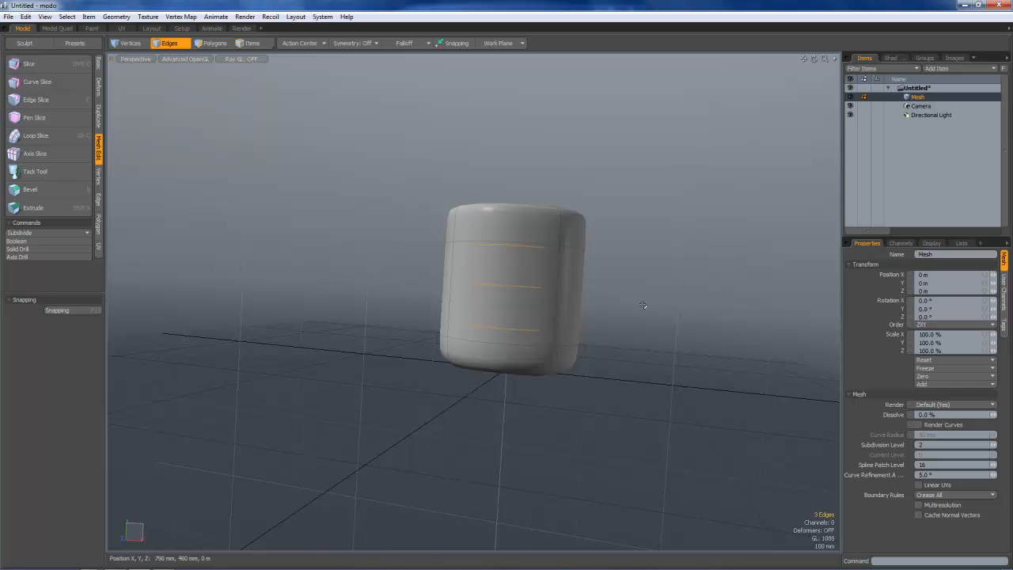
left_click(42, 135)
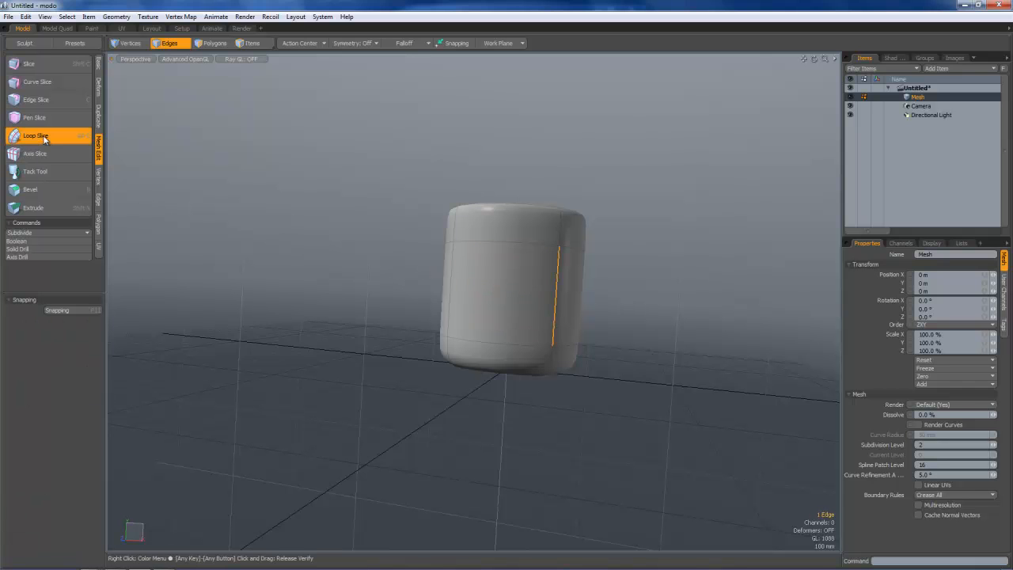
type("1")
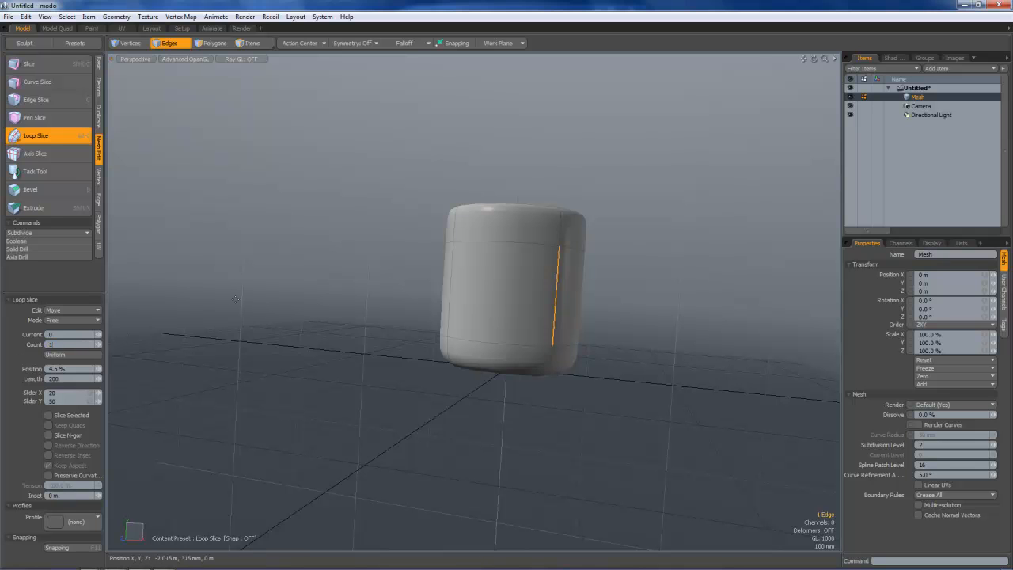
left_click(334, 278)
left_click_drag(335, 278, 479, 225)
key("space")
left_click(332, 323)
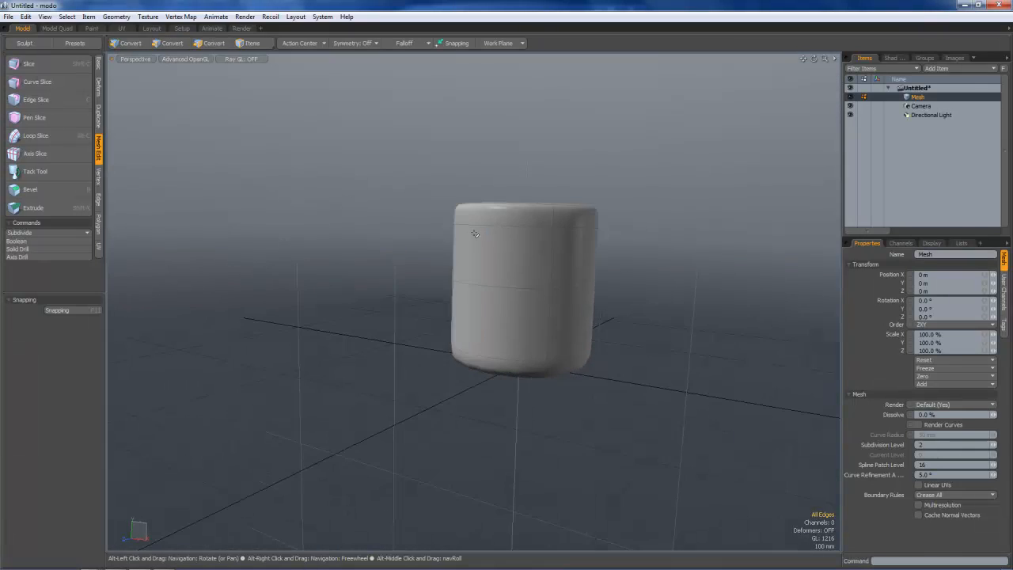
key("d")
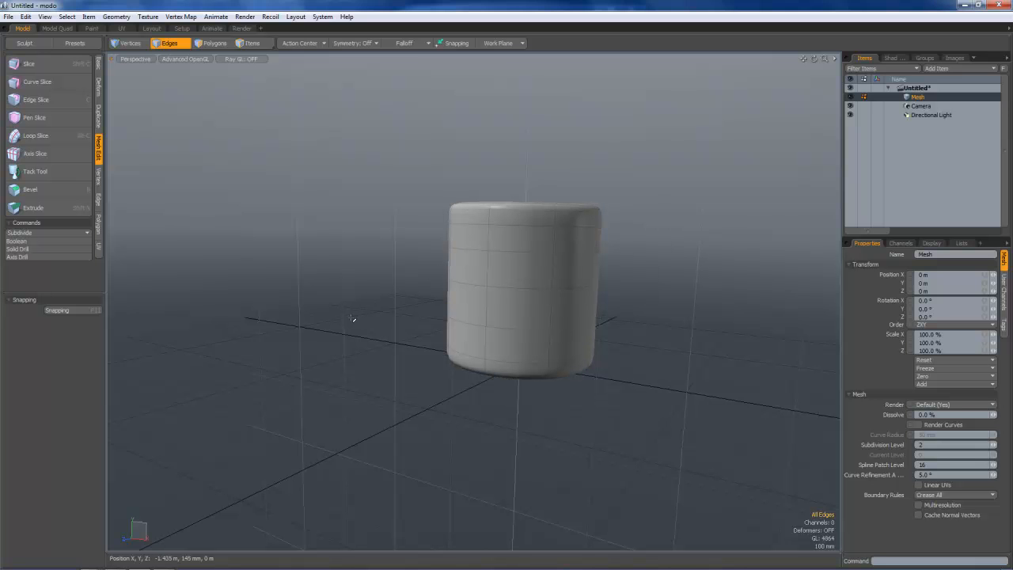
- Remove two neighbouring horizontal edge loops from the cup's inner wall
left_click_drag(480, 268, 547, 175, "alt")
left_click_drag(488, 334, 492, 358, "alt")
left_click_drag(532, 210, 586, 230, "alt")
left_click_drag(538, 313, 546, 190, "alt")
key("2")
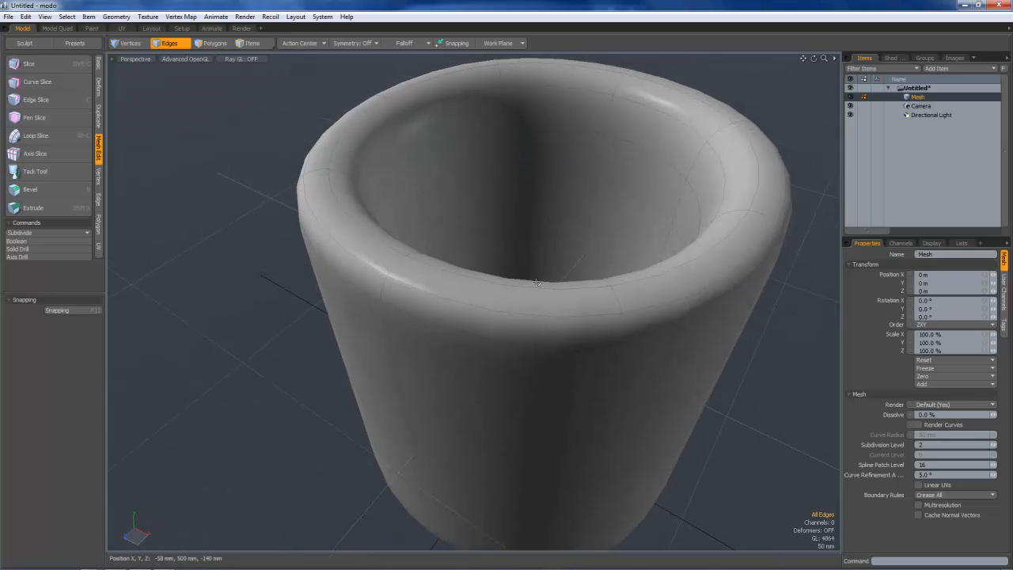
double_click(545, 203)
left_click_drag(497, 226, 499, 294, "alt")
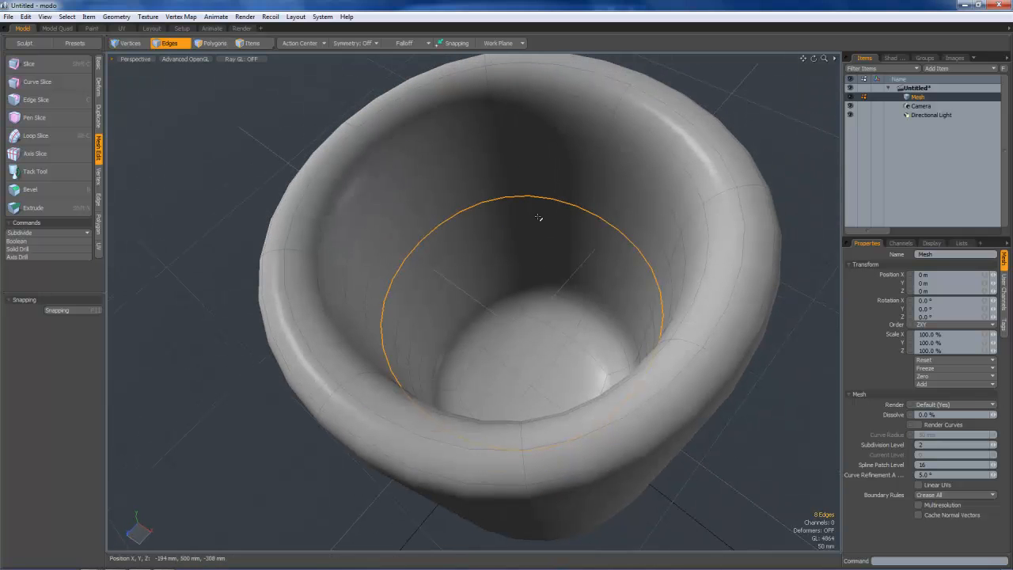
key("BackSpace")
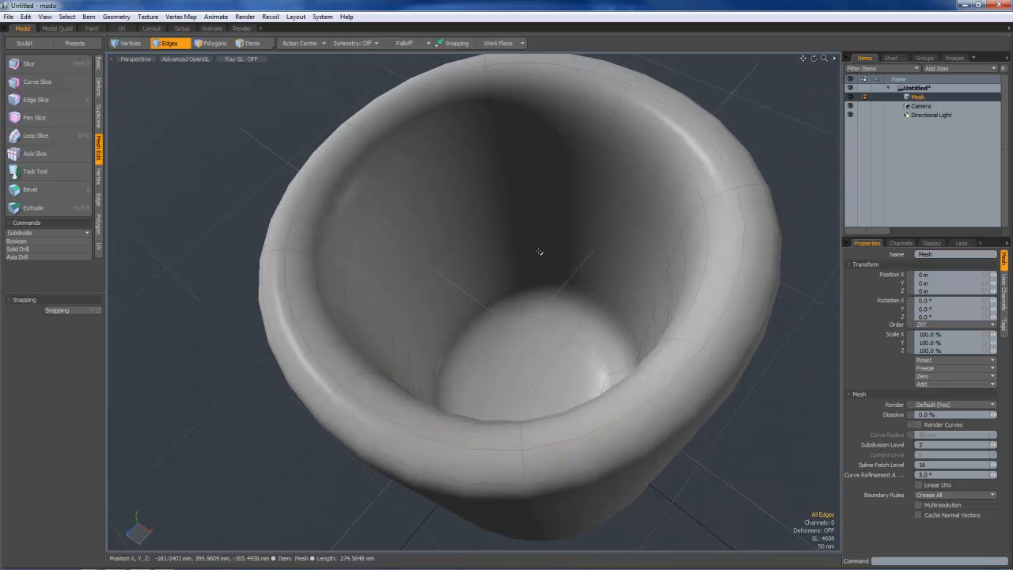
double_click(554, 252)
key("BackSpace")
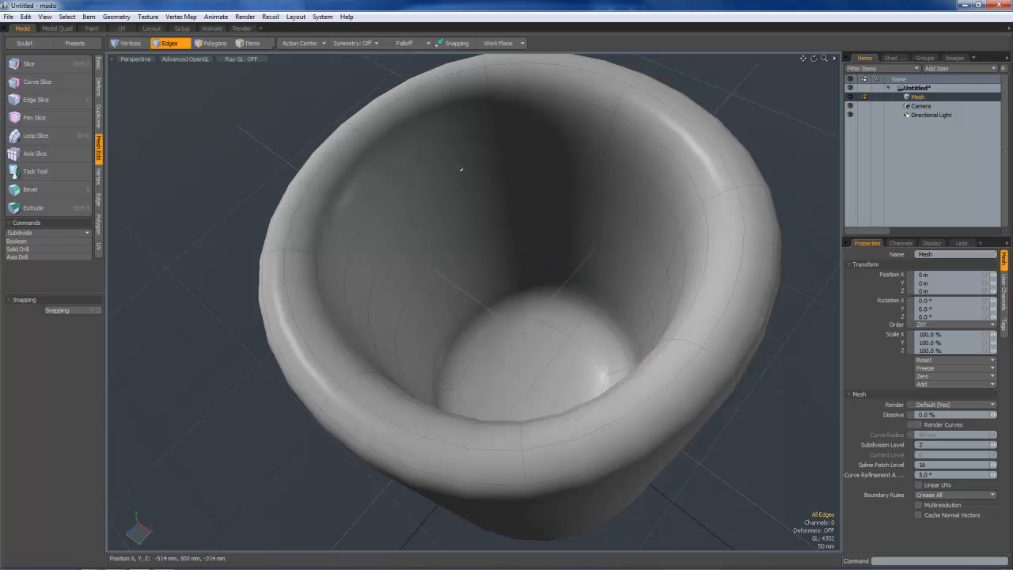
- Slide the outer edge loop just below the rim down the wall by about 39.9% and clear the edge selection
left_click_drag(457, 329, 533, 221, "alt")
scroll(533, 220, "down", 5)
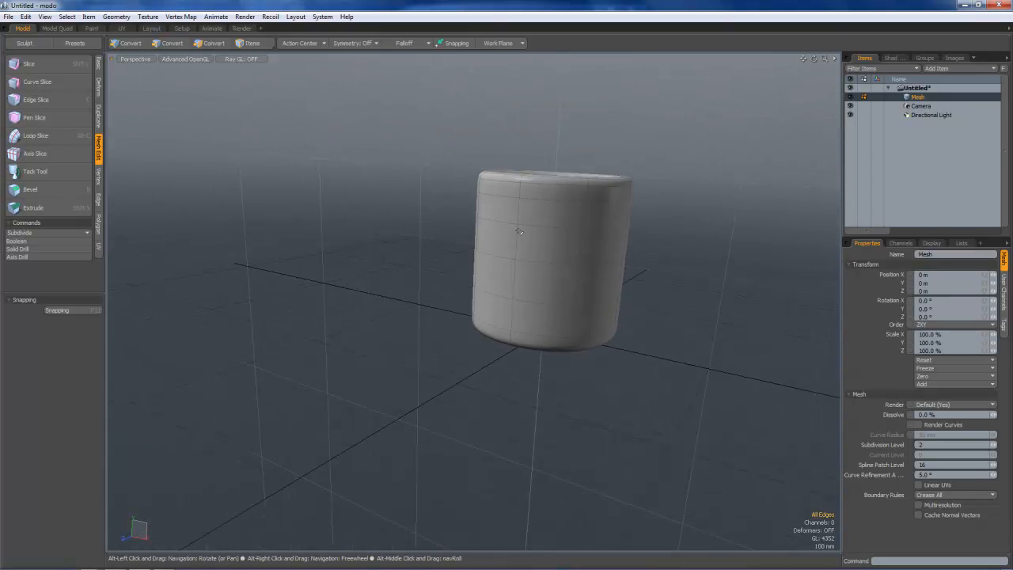
double_click(551, 202)
left_click_drag(550, 201, 466, 250, "alt")
scroll(520, 217, "up", 4)
left_click_drag(520, 217, 443, 222, "alt")
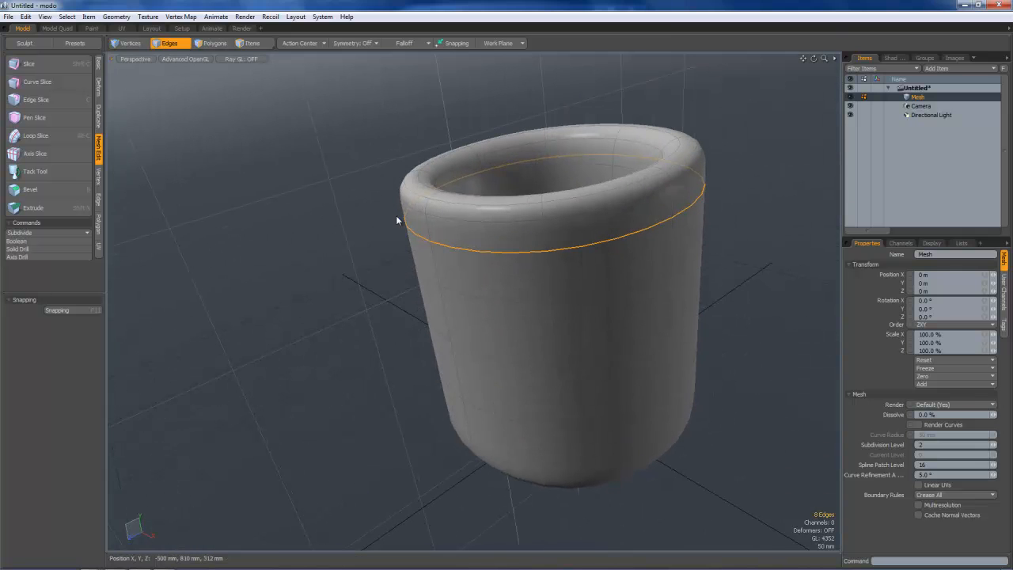
left_click(98, 200)
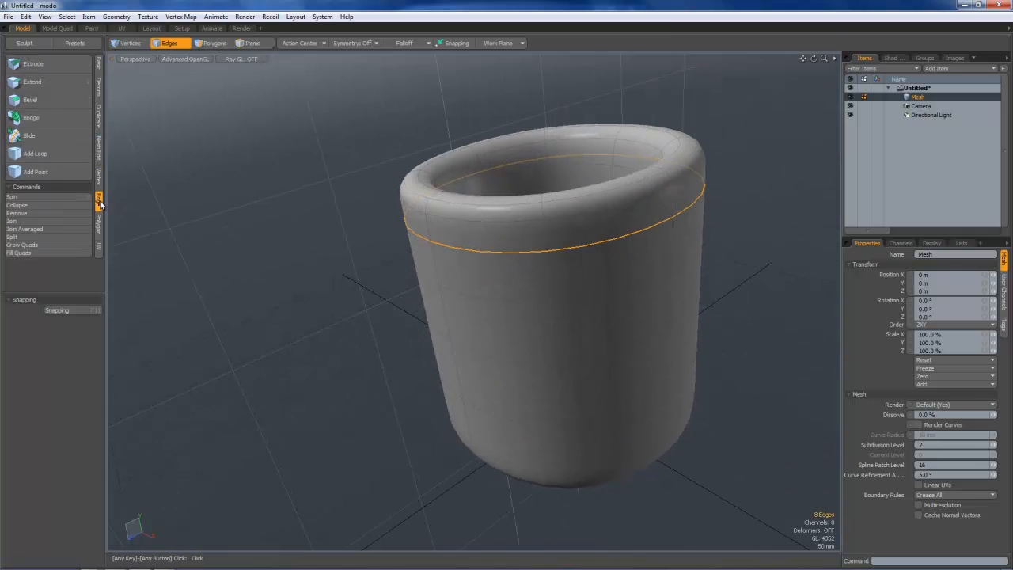
left_click(62, 133)
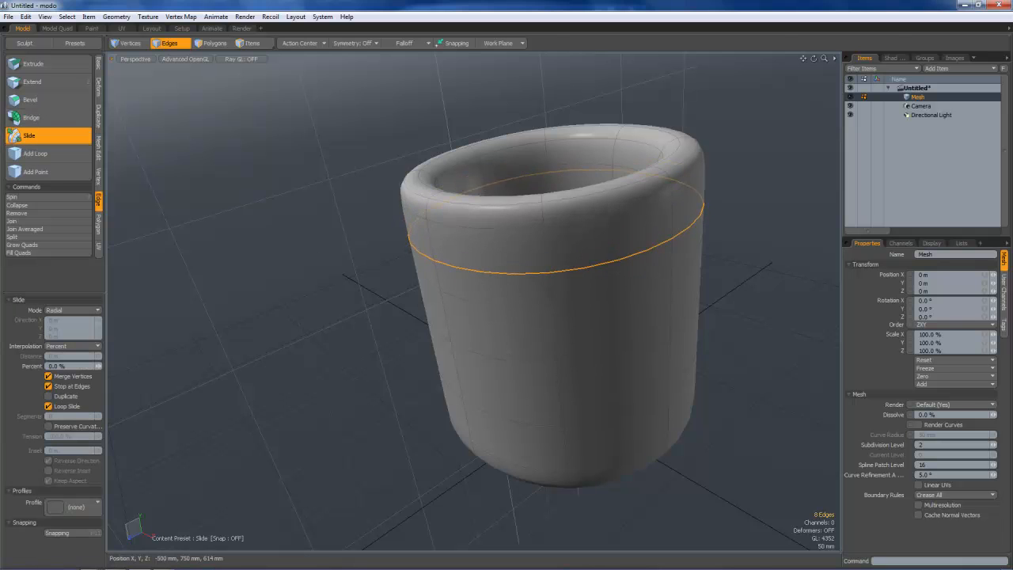
left_click_drag(554, 250, 576, 251)
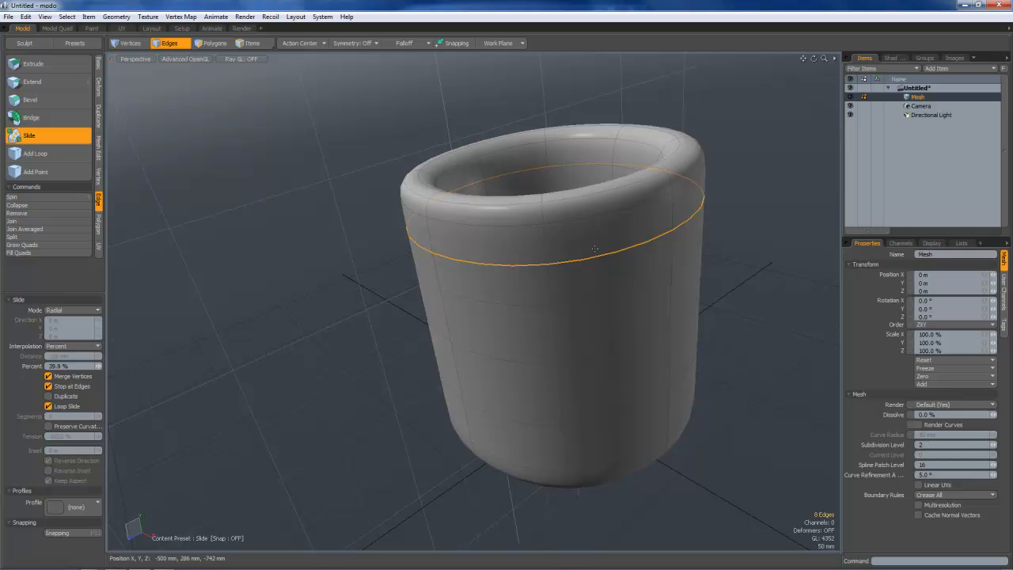
key("space")
left_click(328, 364)
- Add a reversed Linear falloff along the cup's height, running from about 56 mm to 994 mm in Y
left_click_drag(328, 364, 289, 341, "alt")
left_click_drag(545, 293, 498, 198, "alt")
left_click_drag(462, 384, 467, 315, "alt")
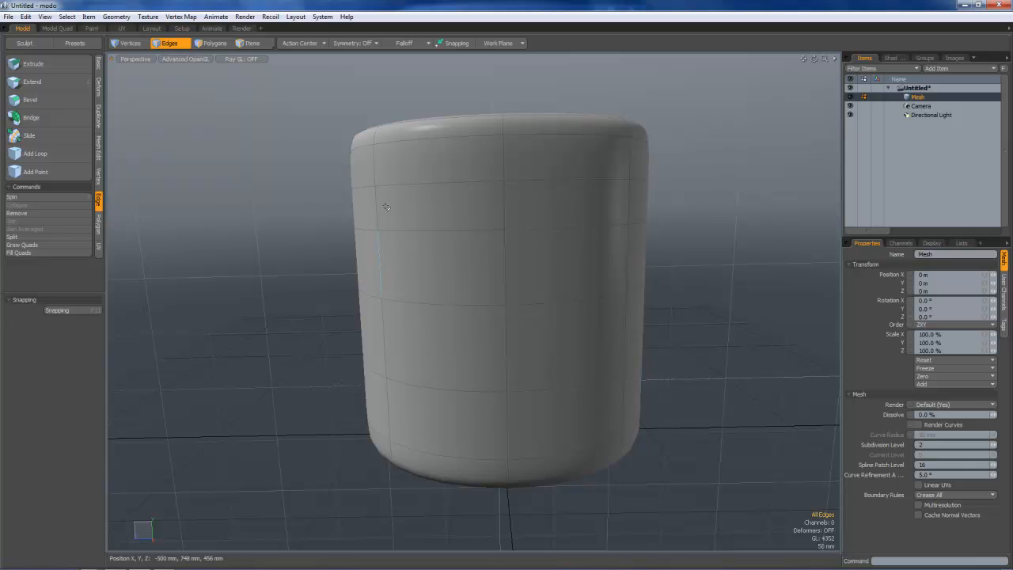
left_click(405, 43)
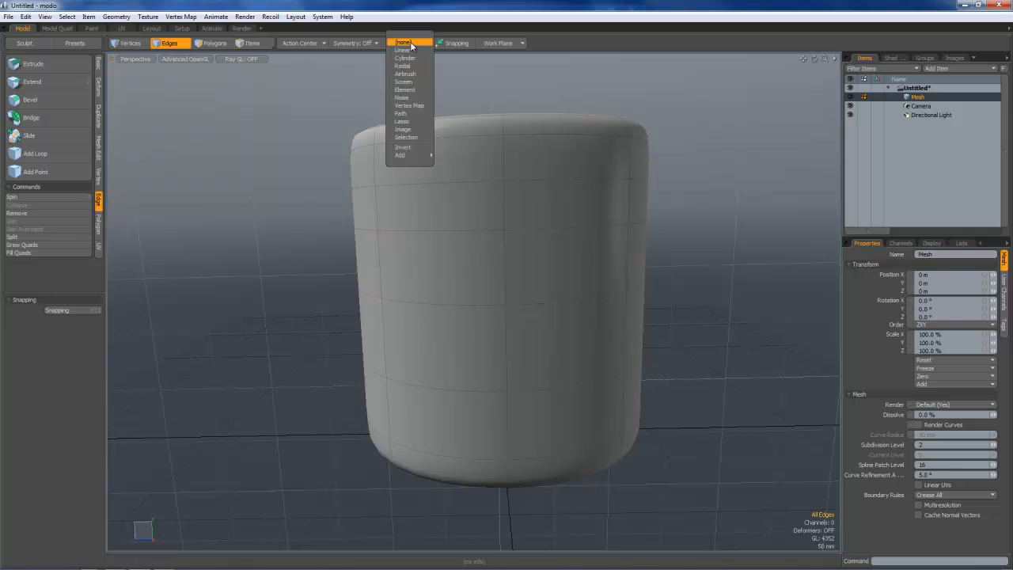
left_click(410, 50)
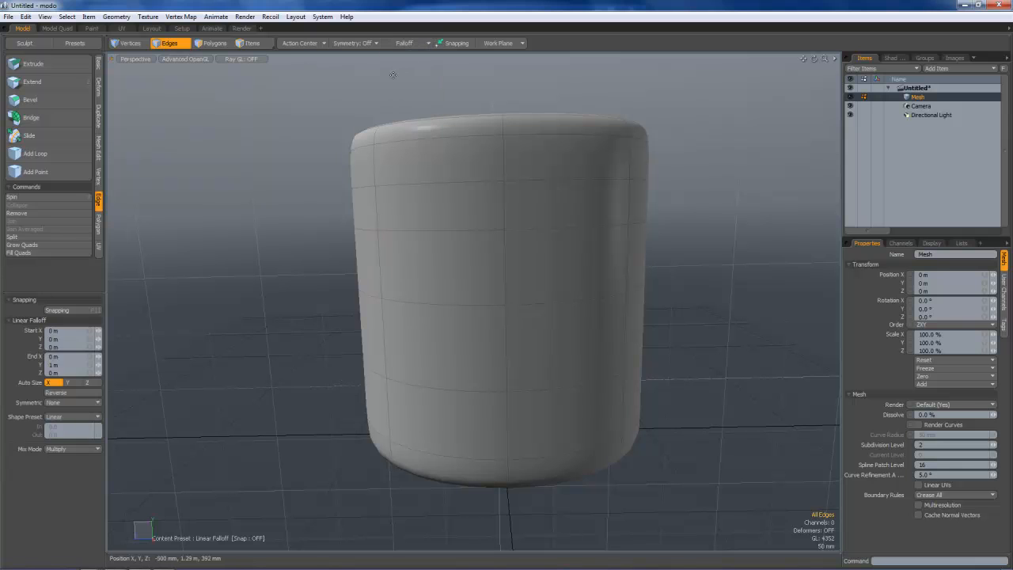
left_click_drag(497, 447, 497, 174)
left_click_drag(548, 306, 496, 404, "alt")
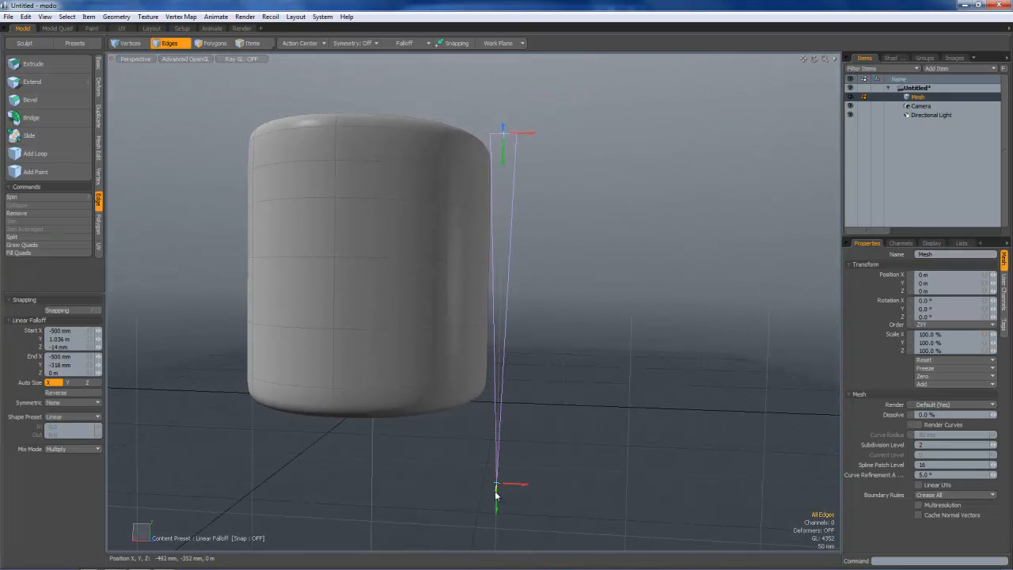
left_click_drag(497, 512, 498, 428)
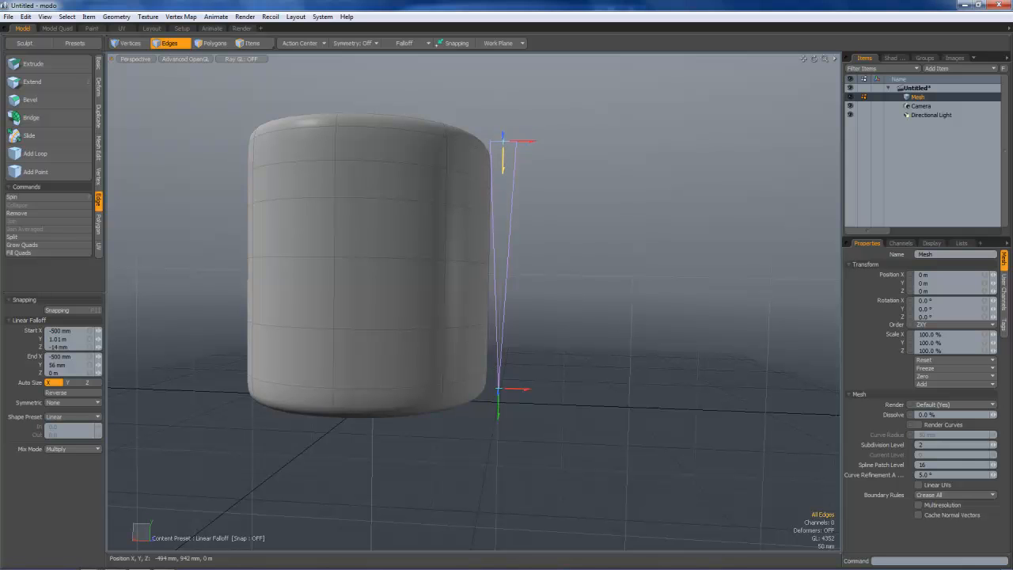
left_click_drag(529, 274, 432, 351, "ctrl+alt")
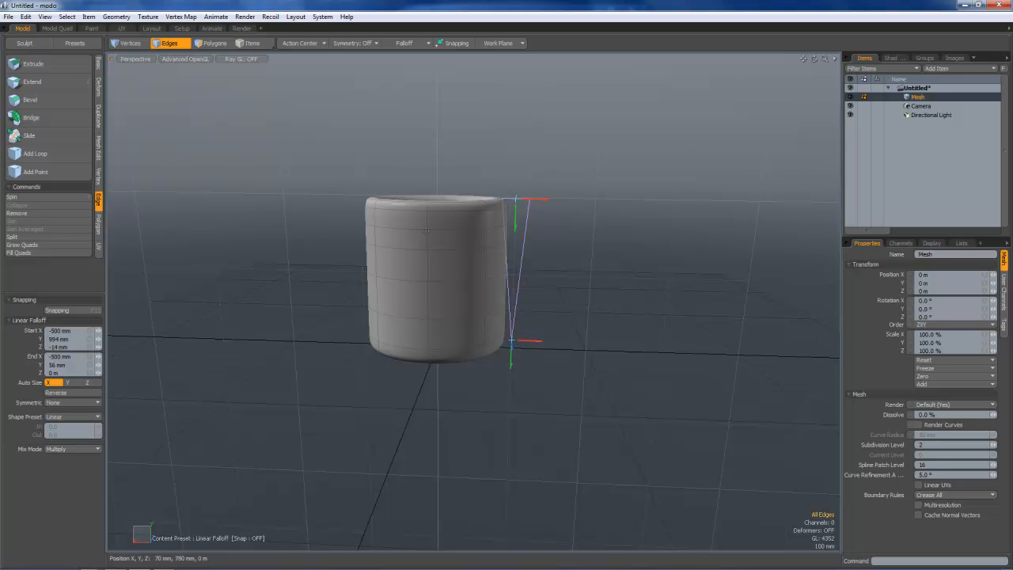
left_click(71, 393)
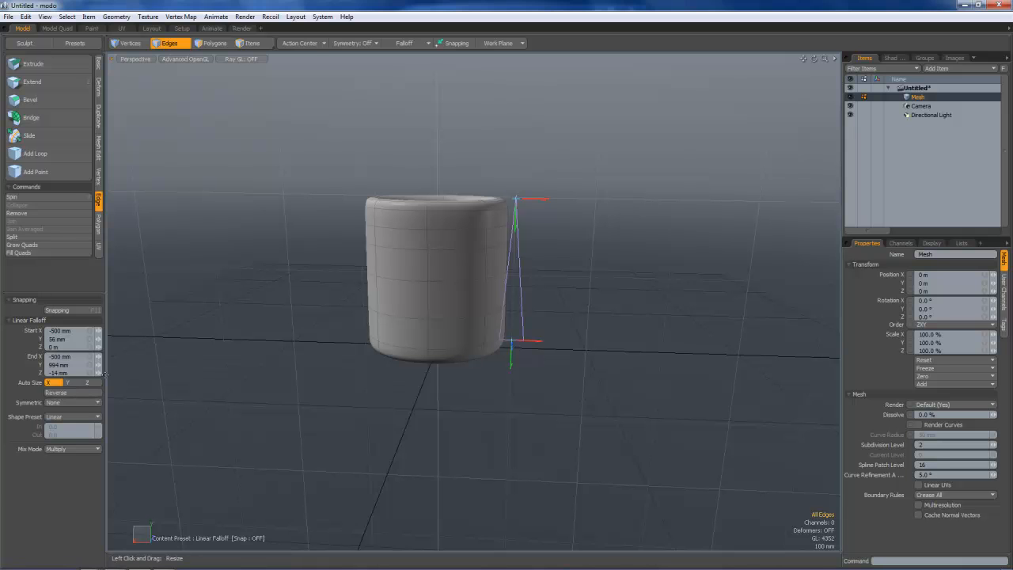
- Scale the cup through the falloff to about 69.5% in X and Z so it tapers toward the base
key("r")
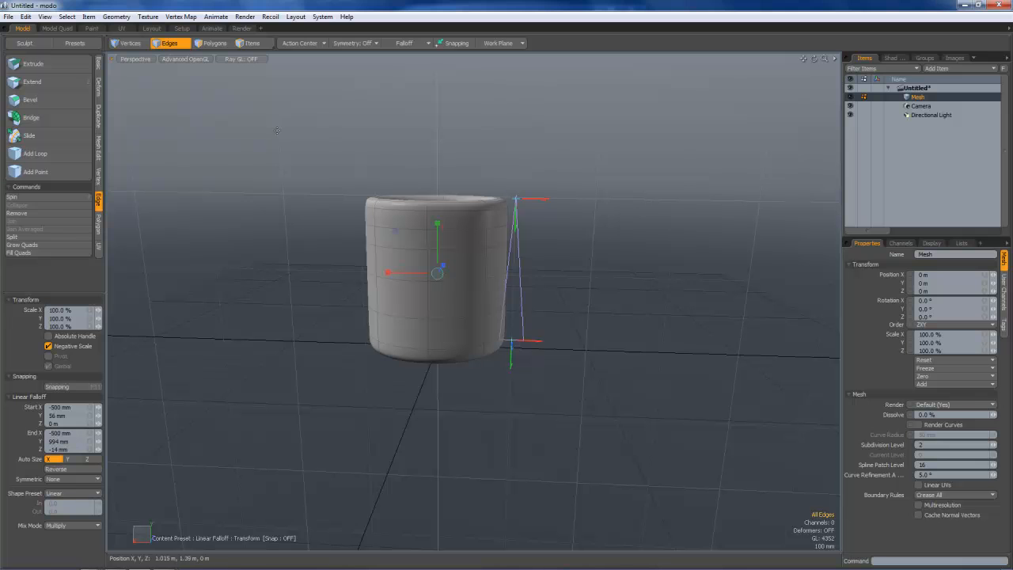
left_click_drag(412, 268, 436, 303, "alt")
mouse_move(399, 261)
left_mouse_down()
mouse_move(402, 274)
mouse_move(399, 262)
mouse_move(388, 262)
mouse_move(416, 261)
mouse_move(395, 262)
left_mouse_up()
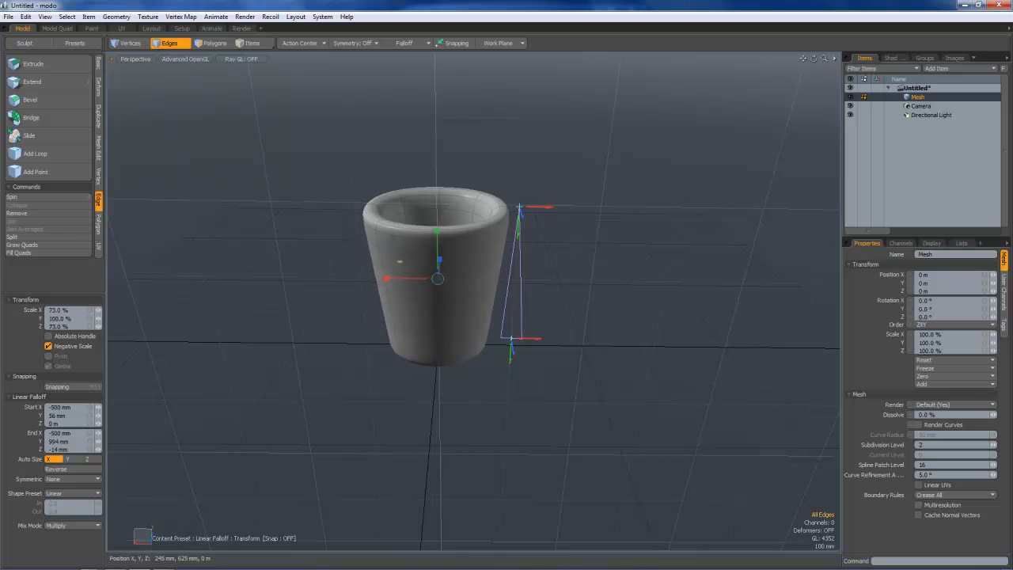
left_click_drag(425, 311, 505, 205, "alt")
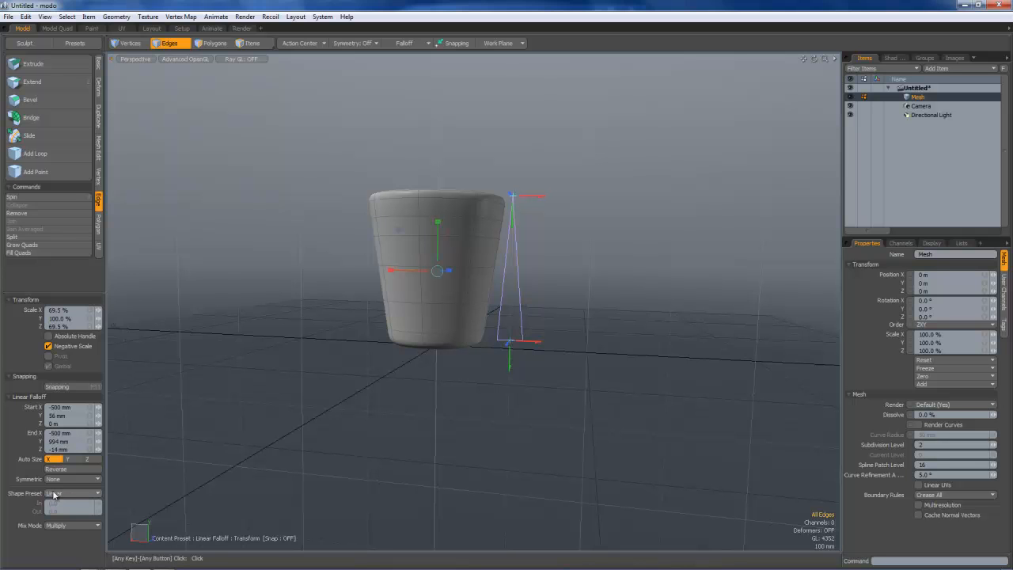
- Try several falloff shape presets, including Ease-In and a Custom shape with In about 0.666 and Out about -0.154
left_click(67, 494)
left_click(77, 505)
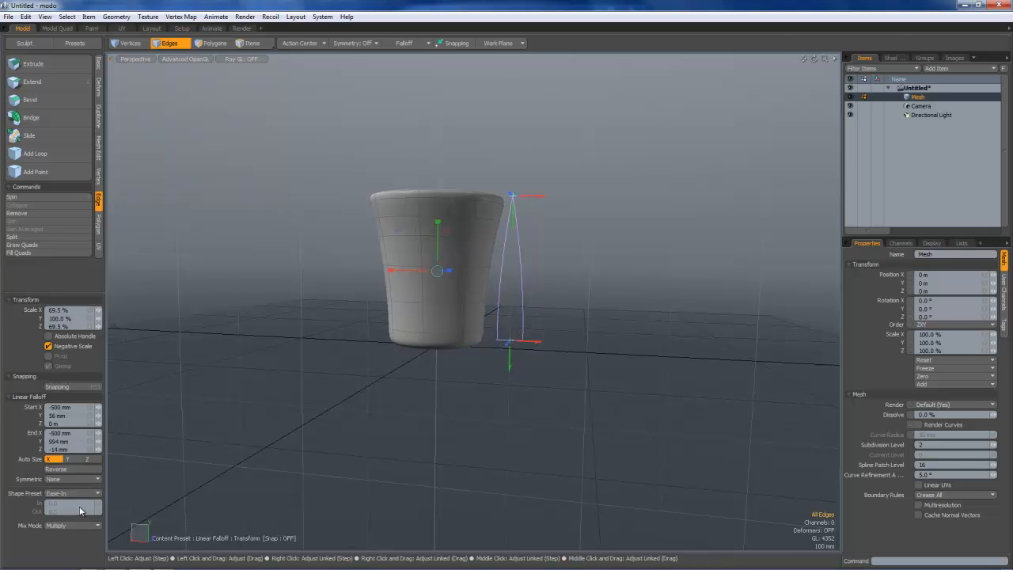
left_click(79, 494)
left_click(84, 501)
left_click(89, 495)
left_click(89, 500)
left_click(69, 493)
left_click(85, 507)
left_click_drag(98, 503, 113, 503)
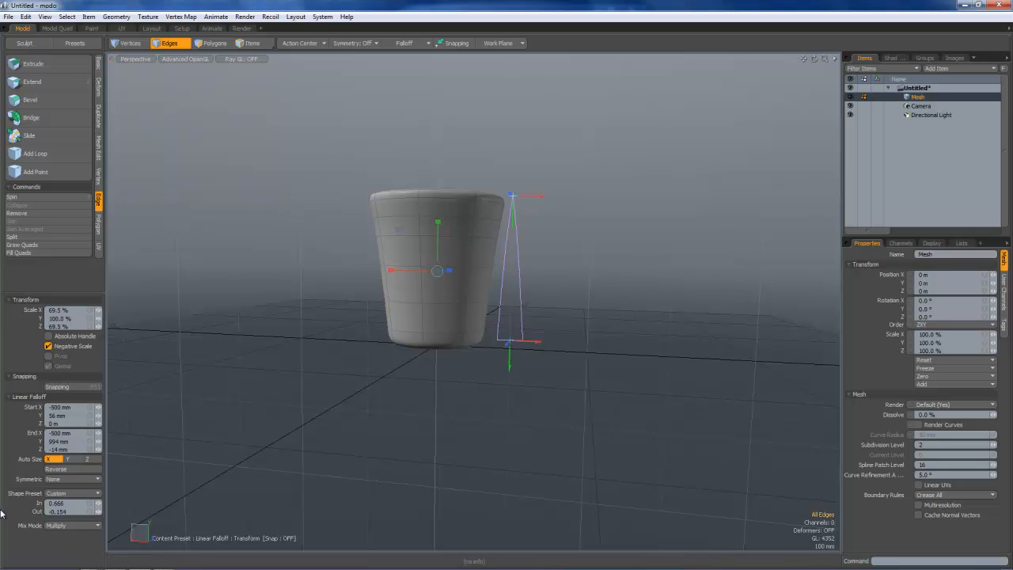
left_click(71, 493)
left_click(61, 463)
- Set the falloff's shape preset to Ease-In and apply the tapered scale, leaving the scale tool and falloff
left_click(70, 495)
left_click(68, 505)
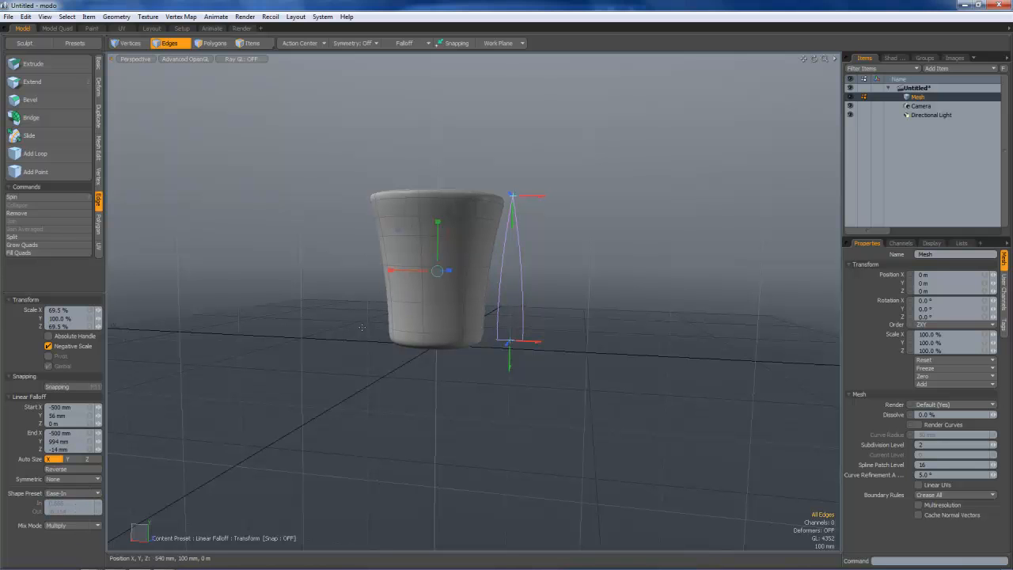
key("space")
key("space")
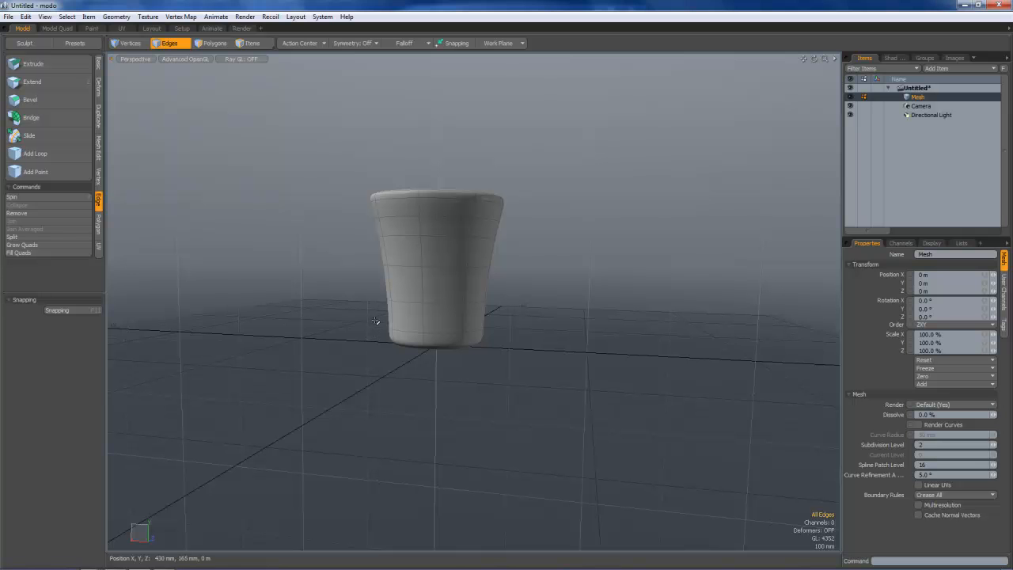
- Select two outer side polygons on the cup in line with each other, one near the base and one below the rim
left_click_drag(536, 280, 235, 321, "alt")
left_click_drag(581, 340, 424, 338, "alt")
key("1")
key("2")
key("3")
left_click(452, 338)
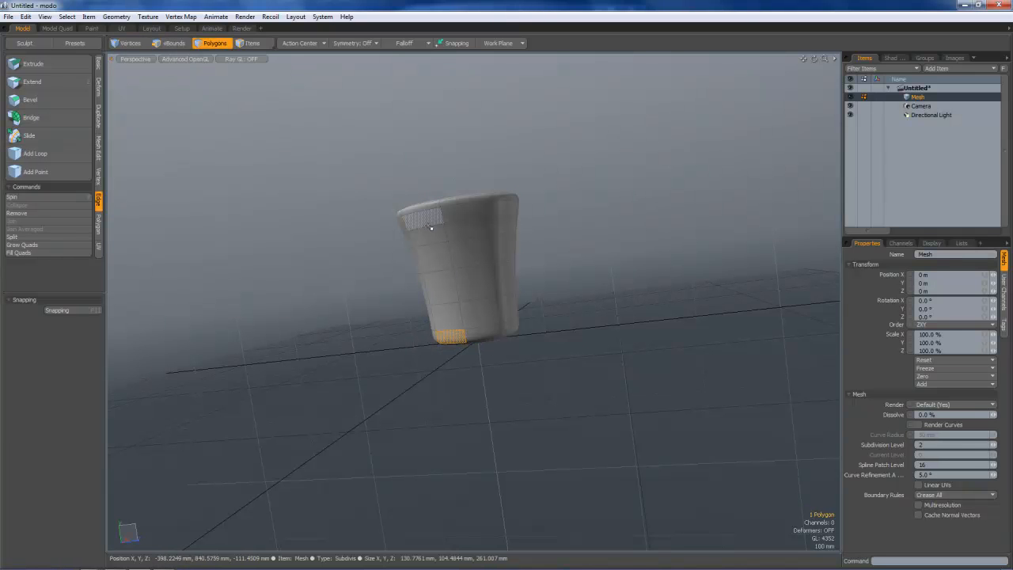
left_click_drag(361, 328, 488, 316, "alt")
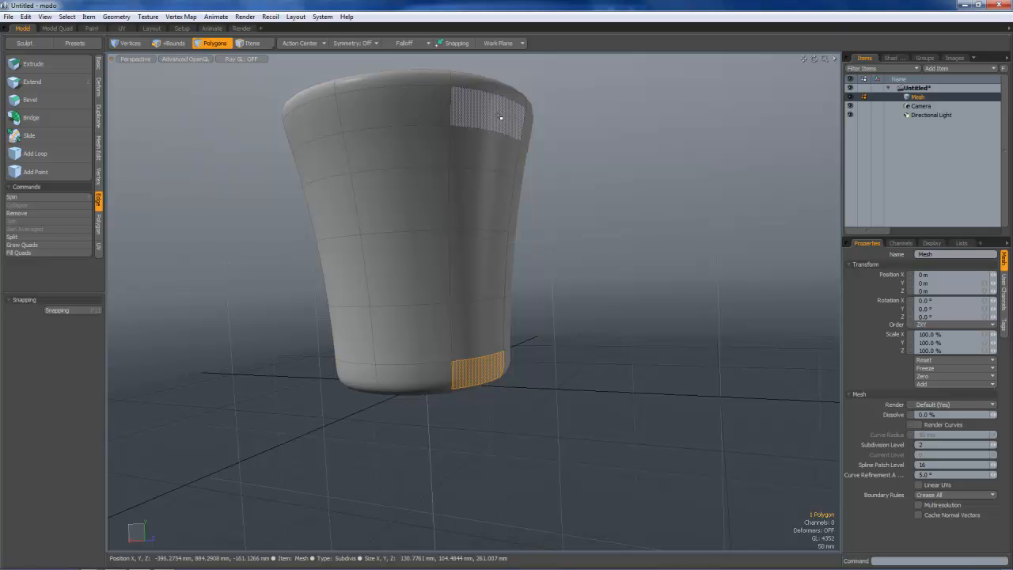
left_click_drag(498, 118, 518, 249, "alt")
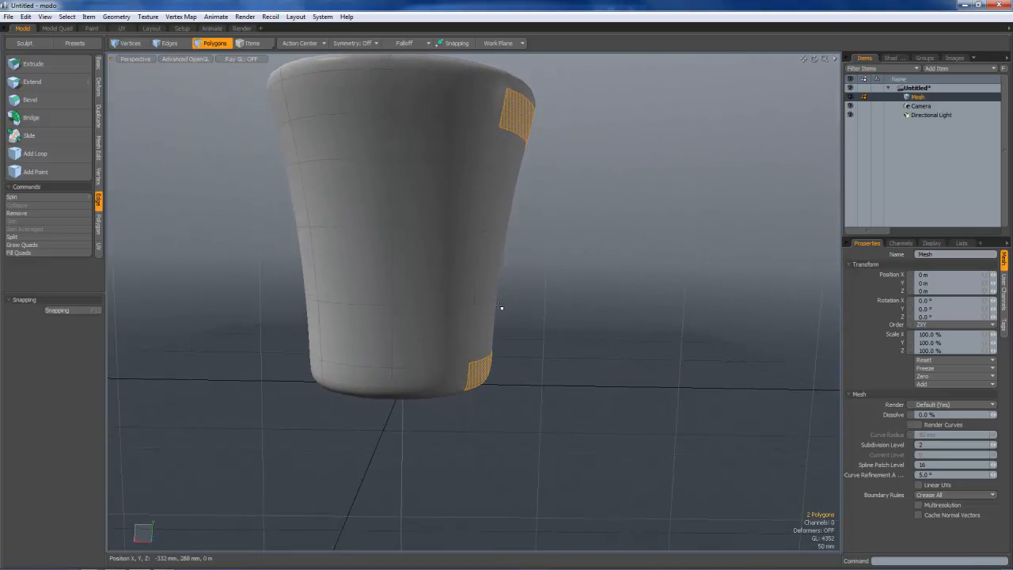
- Set the action center to Selection and move the two selected polygons about 62 mm outward from the cup wall
key("w")
left_click_drag(515, 293, 447, 274, "alt")
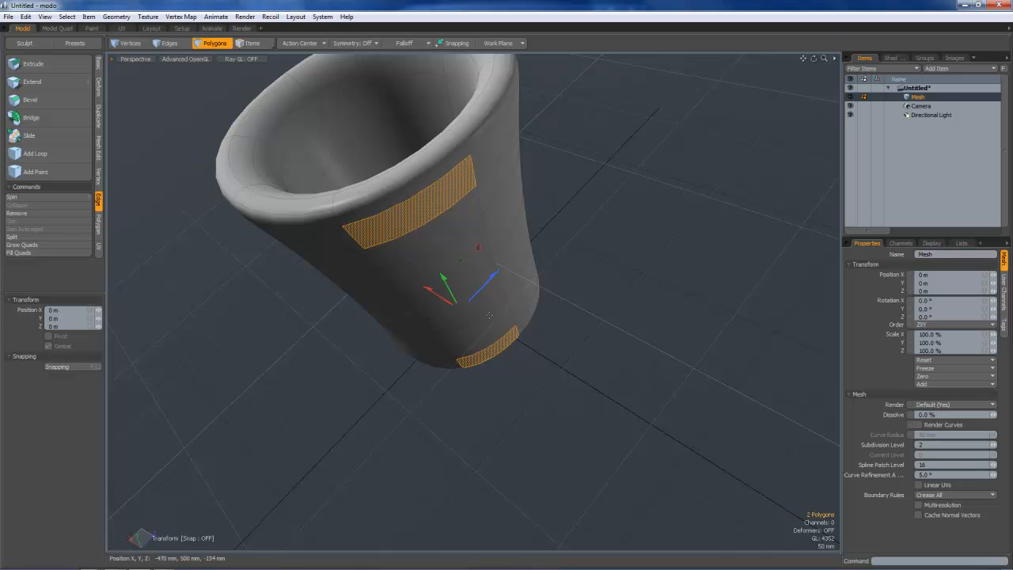
left_click(304, 44)
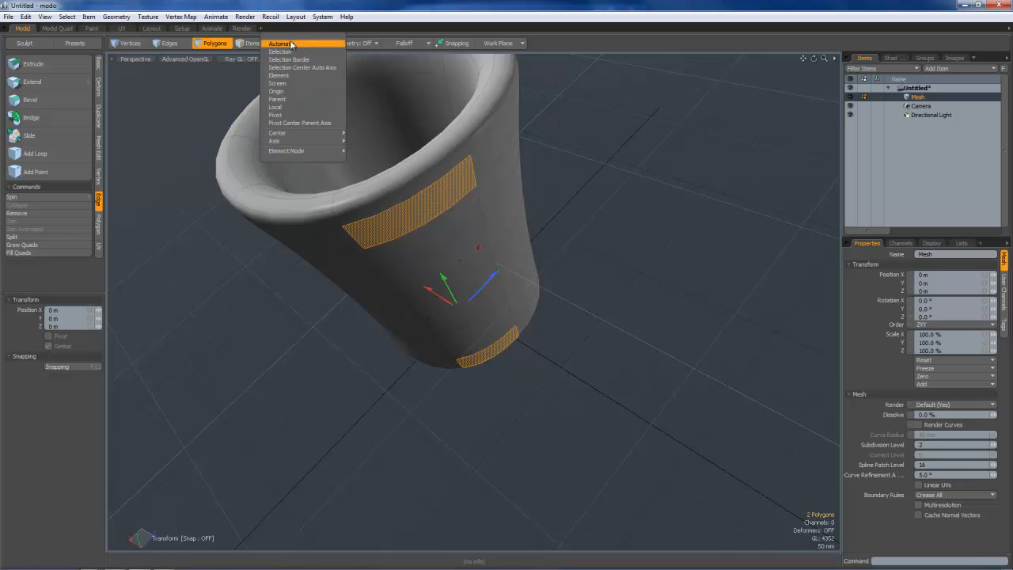
left_click(277, 52)
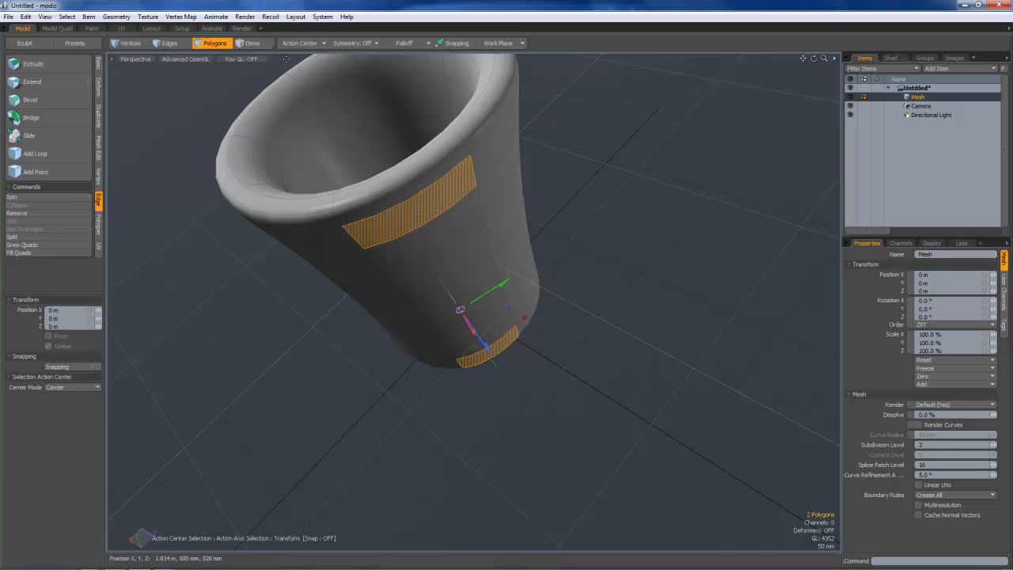
left_click_drag(507, 345, 489, 405, "alt")
left_click_drag(469, 323, 556, 386, "alt")
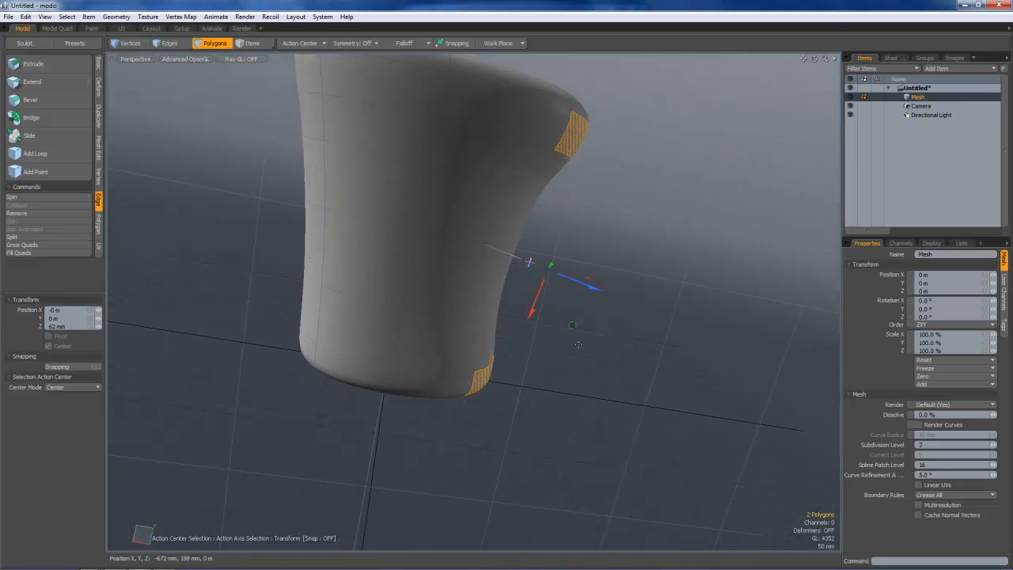
- Bevel both polygons with a 500 um shift and 1.5 mm inset, and pull the resulting faces further outward
key("b")
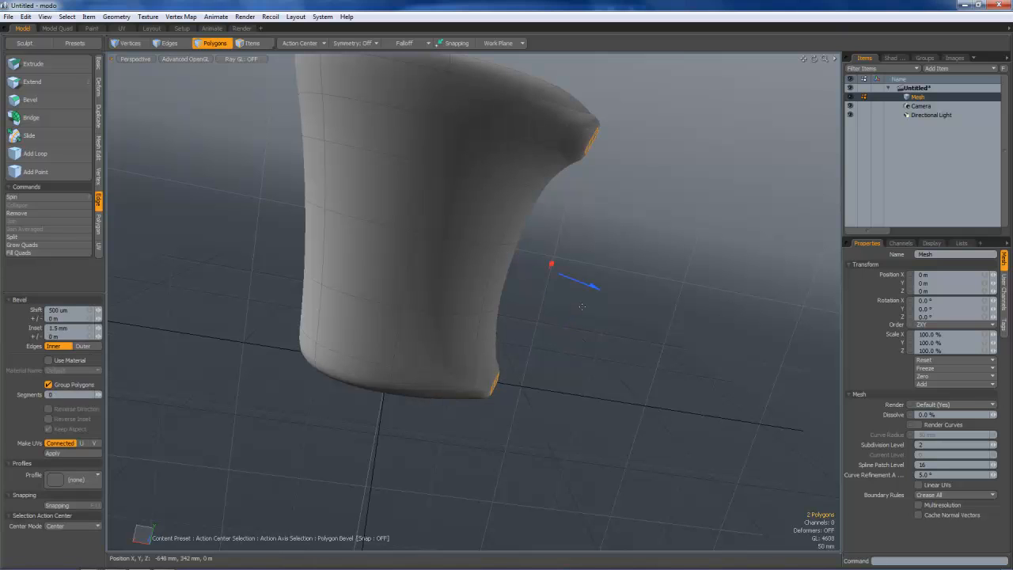
key("w")
left_click_drag(568, 288, 590, 298)
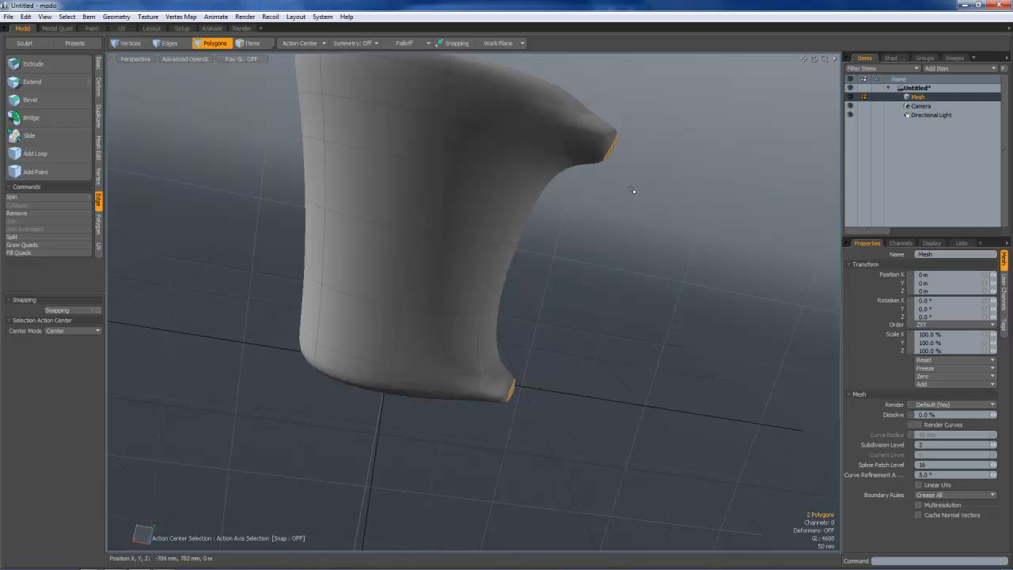
- Rotate the upper handle stub's end face downward and move it about 27 mm in Y and 40 mm in Z
left_click_drag(643, 198, 563, 136, "alt")
left_click(567, 130)
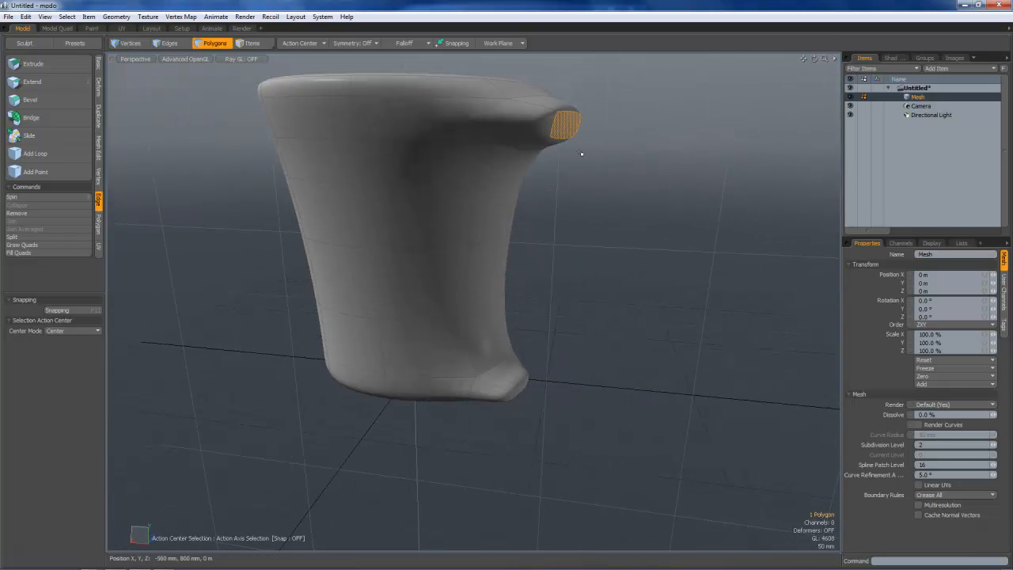
key("e")
left_click_drag(536, 205, 652, 221, "alt")
left_click_drag(650, 183, 360, 239, "alt")
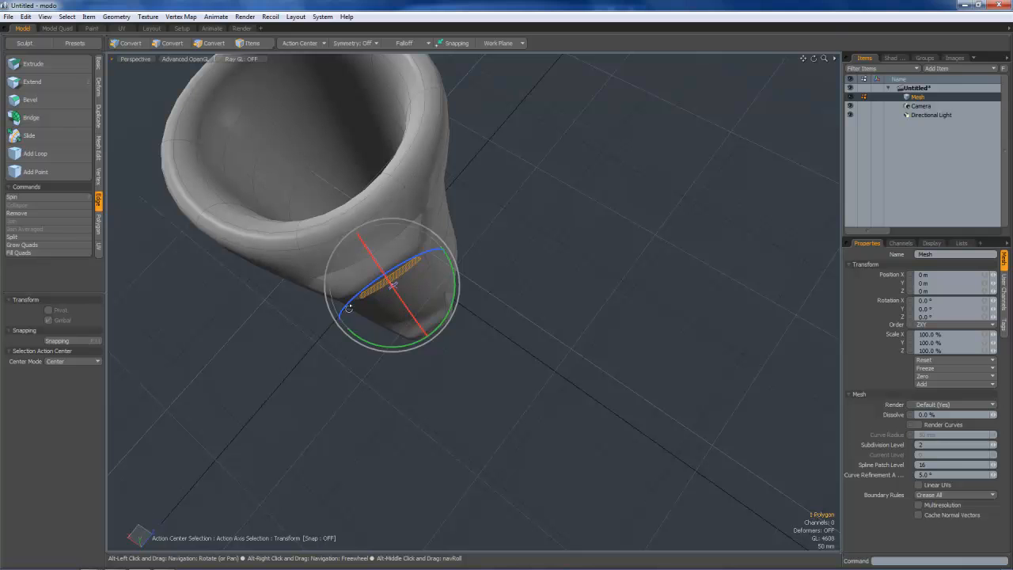
left_click_drag(370, 323, 490, 230, "alt")
left_click_drag(438, 292, 503, 313, "alt")
key("w")
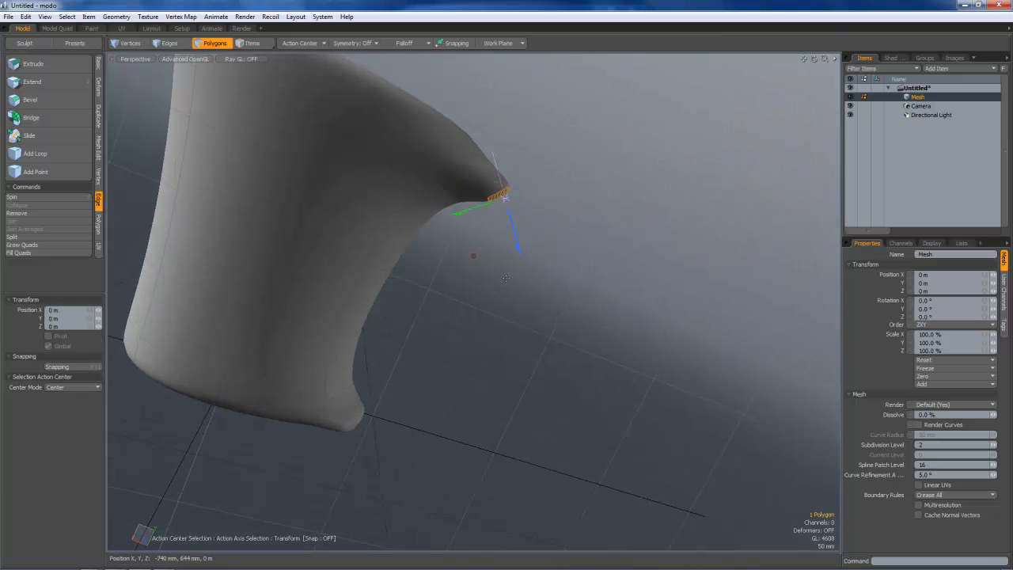
left_click_drag(474, 255, 469, 270)
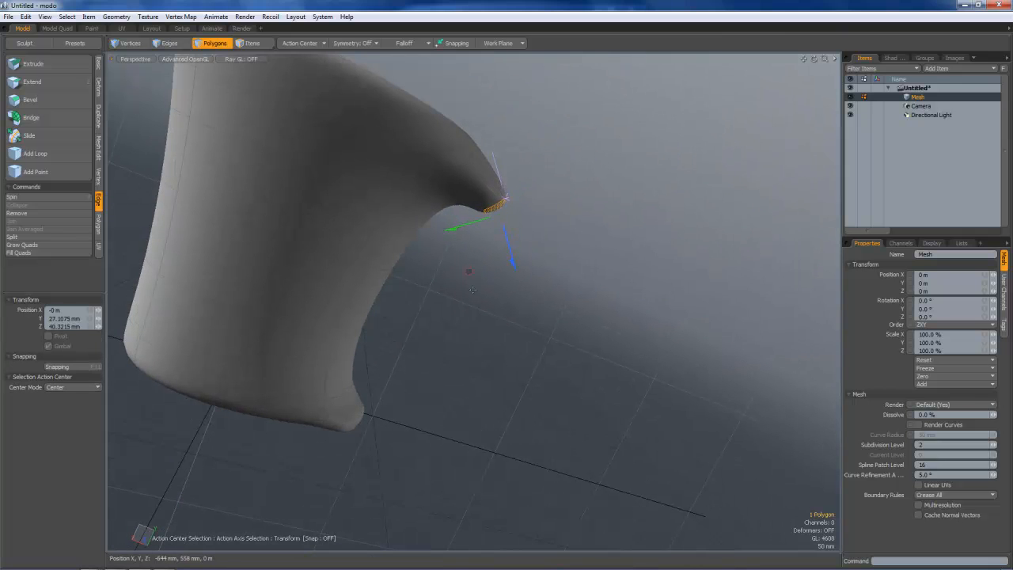
- Rotate and reposition the lower handle stub's end face toward the upper stub, and clear the selection
key("space")
left_click(356, 421)
key("e")
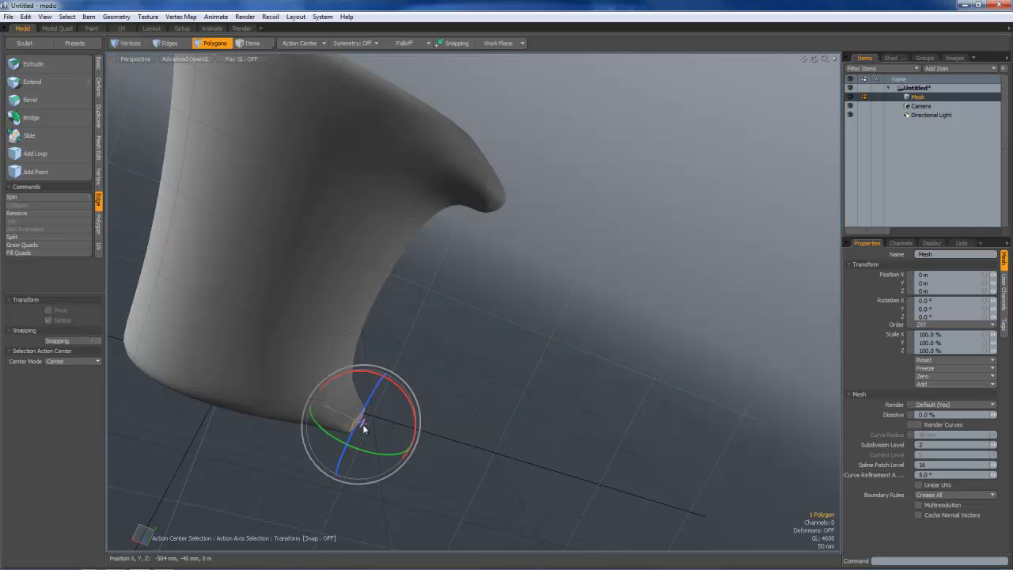
key("w")
left_click_drag(389, 371, 418, 361)
key("space")
left_click(496, 344)
- Bridge the end faces of the upper and lower stubs in Curve mode with 7 segments to form the handle
left_click_drag(555, 348, 457, 277, "alt")
left_click(443, 204)
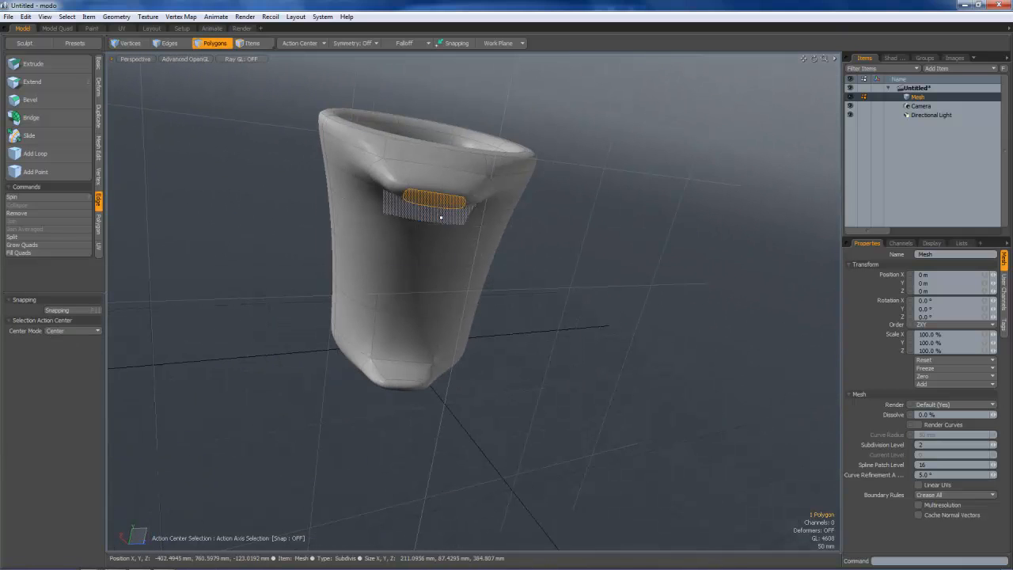
left_click(405, 385, "shift")
left_click_drag(566, 383, 390, 324, "alt")
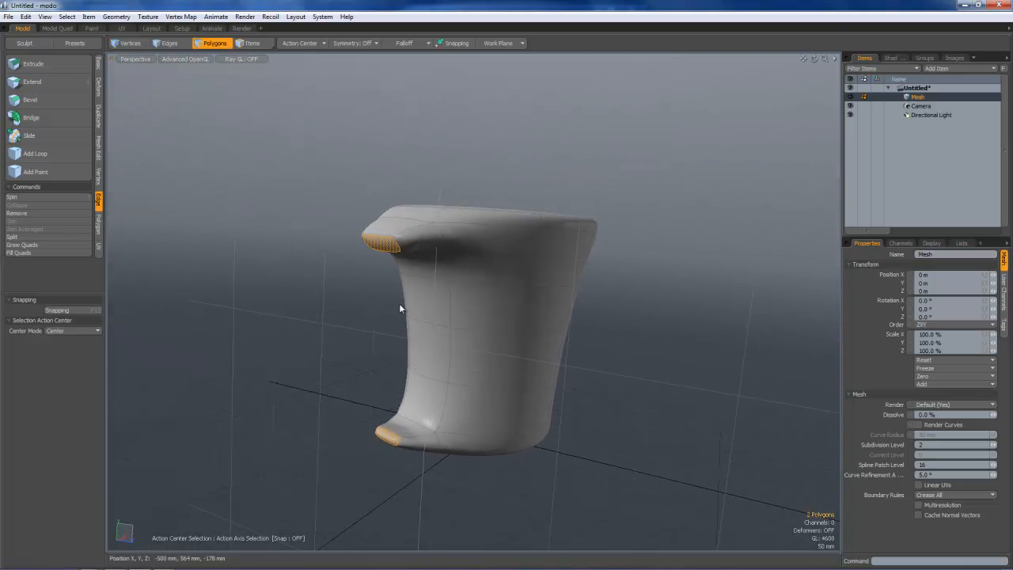
left_click(70, 118)
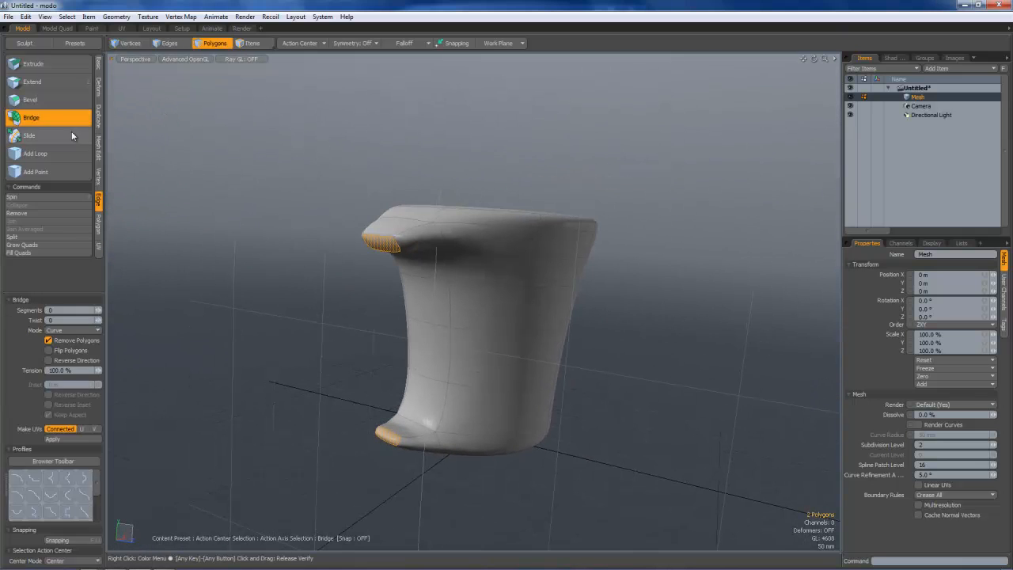
left_click(252, 299)
left_click_drag(282, 301, 562, 369, "alt")
left_click_drag(562, 369, 451, 371, "ctrl+alt")
left_click_drag(507, 344, 569, 319, "alt+shift")
left_click_drag(475, 305, 566, 315, "ctrl+alt")
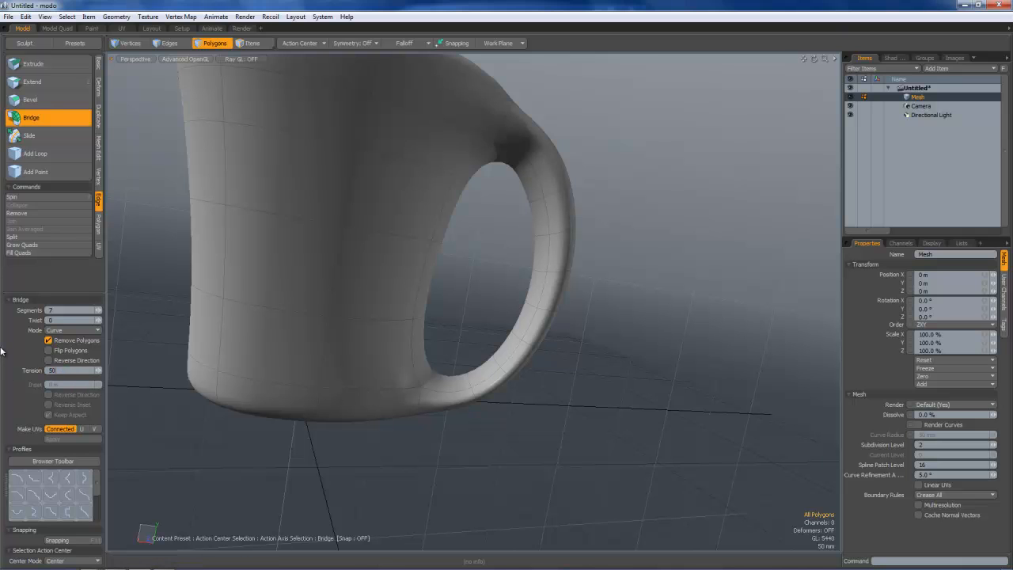
- Test bridge tensions of 50% and 200%, set the tension to 100%, and leave the Bridge tool
type("50")
key("Return")
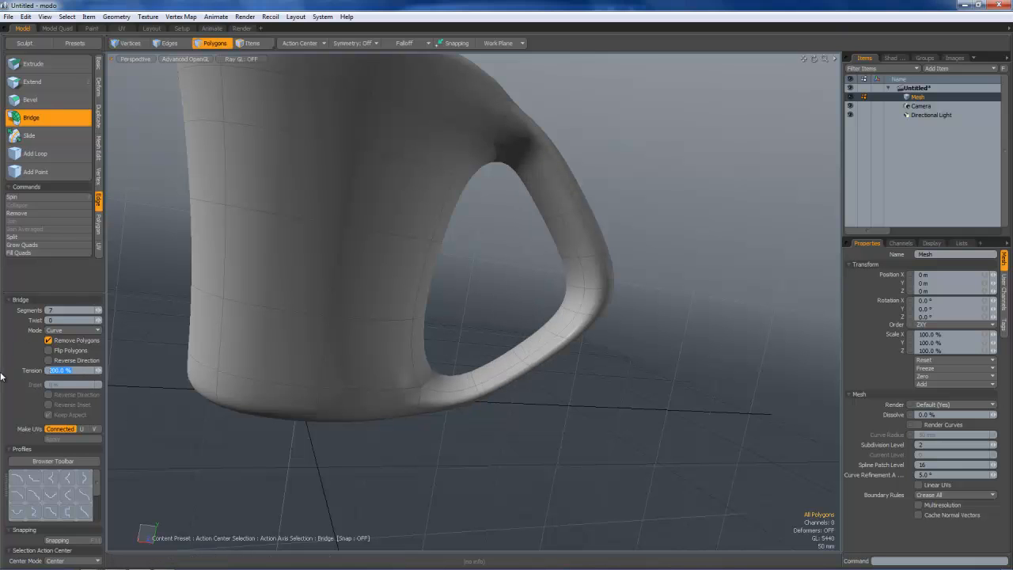
type("100")
key("Return")
left_click_drag(447, 304, 485, 138, "alt")
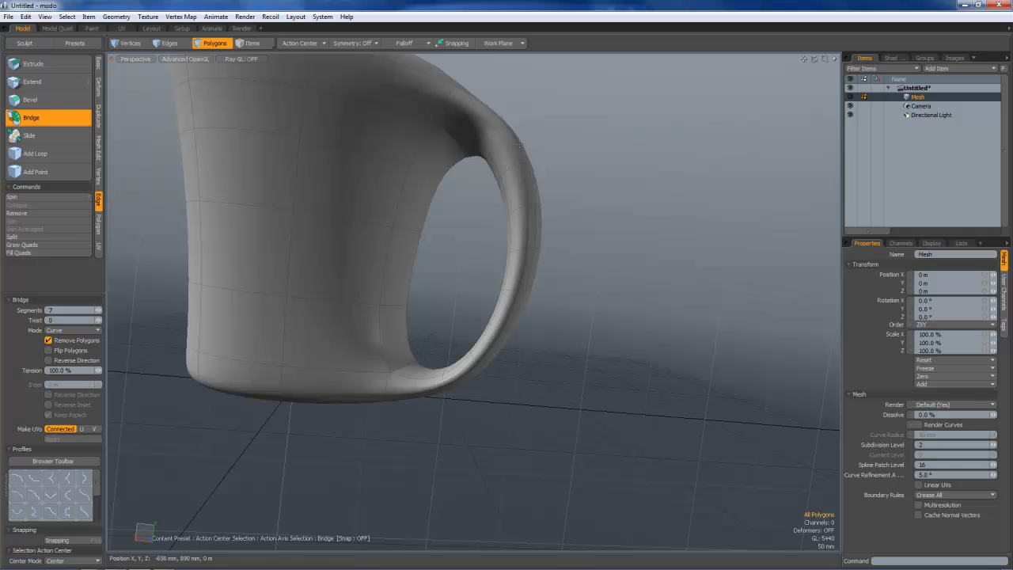
left_click_drag(503, 317, 470, 232, "alt")
key("a")
key("space")
- Select the edge loop along the cup's inner rim and raise it about 48 mm
left_click_drag(329, 243, 294, 225, "alt")
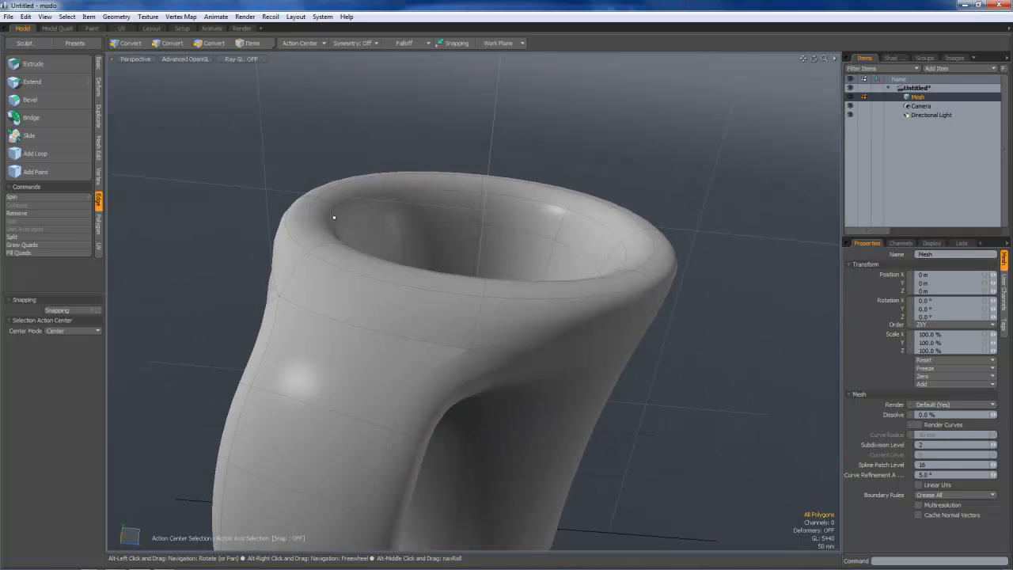
key("2")
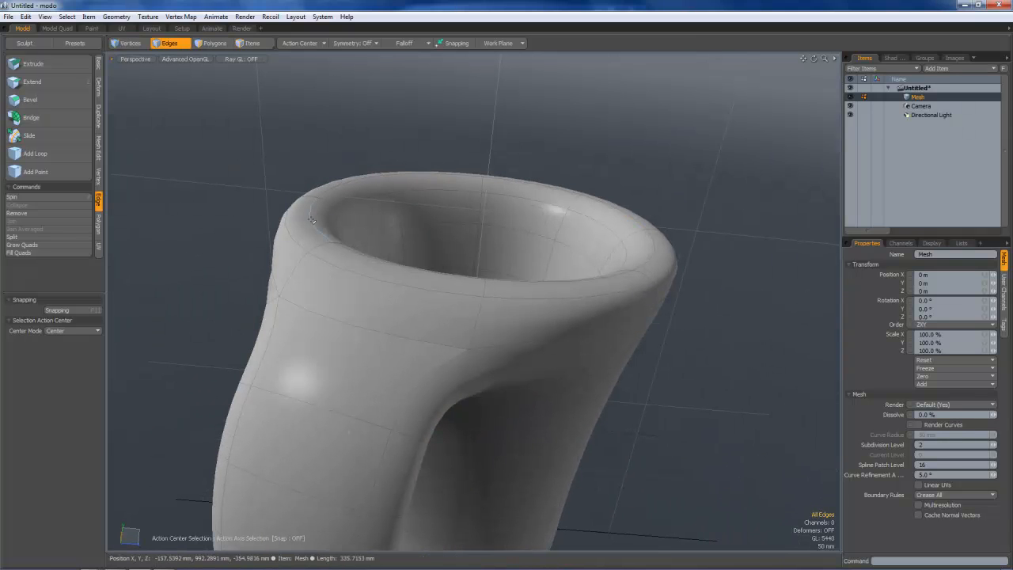
double_click(317, 231)
key("w")
left_click_drag(489, 183, 490, 163)
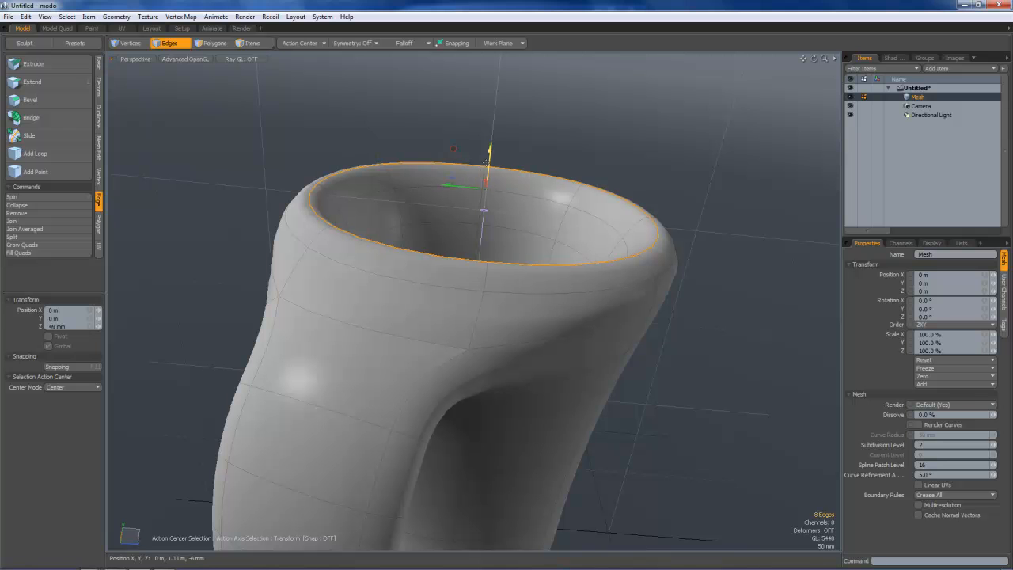
- Scale the rim's edge loop to about 111.5% in X and Y to widen the opening, and clear the selection
key("e")
key("r")
left_click_drag(480, 204, 460, 227, "alt")
left_click_drag(448, 124, 467, 124)
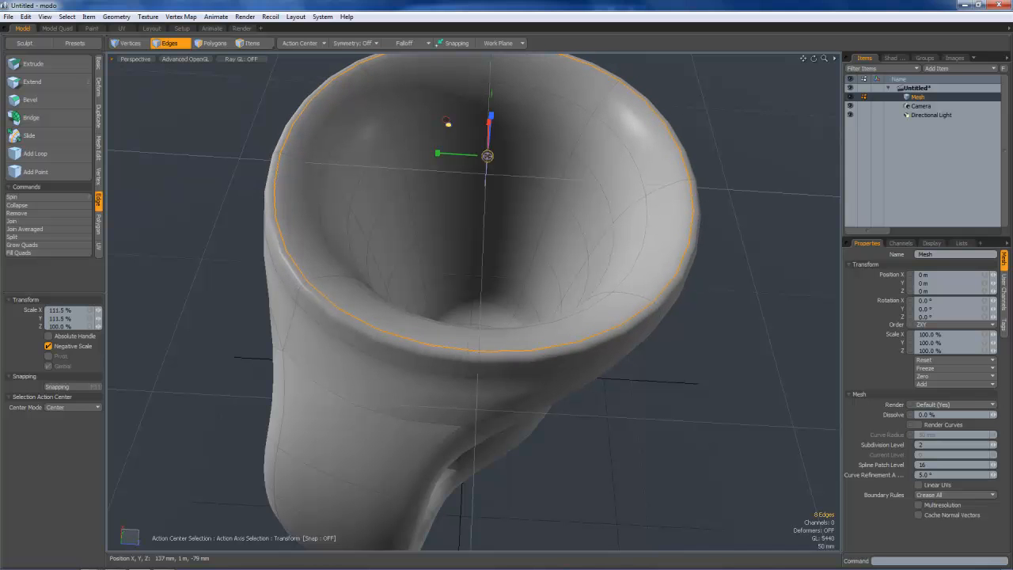
key("q")
left_click(179, 197)
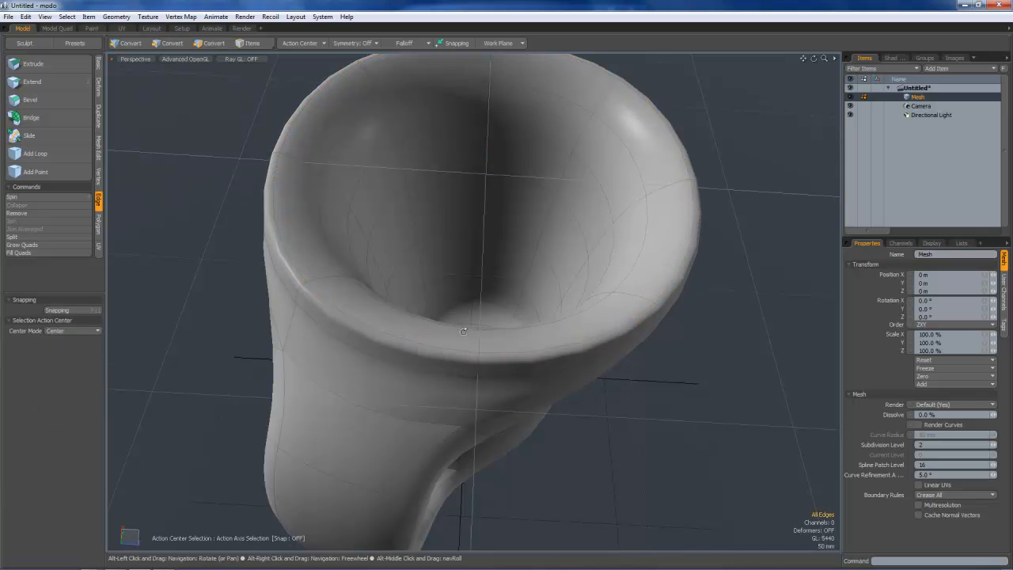
- Select the ring of polygons around the middle of the handle and grow the selection three times
left_click_drag(447, 230, 436, 177, "alt")
left_click_drag(538, 333, 448, 336, "ctrl+alt")
left_click_drag(447, 335, 474, 304, "alt")
left_click_drag(475, 305, 538, 273, "alt+shift")
left_click_drag(459, 289, 491, 299, "alt")
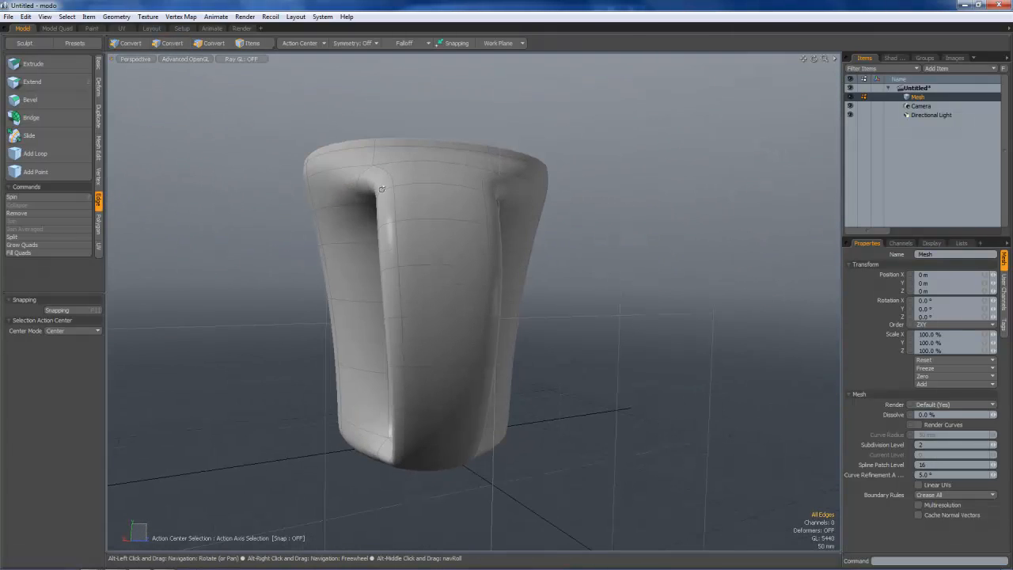
key("3")
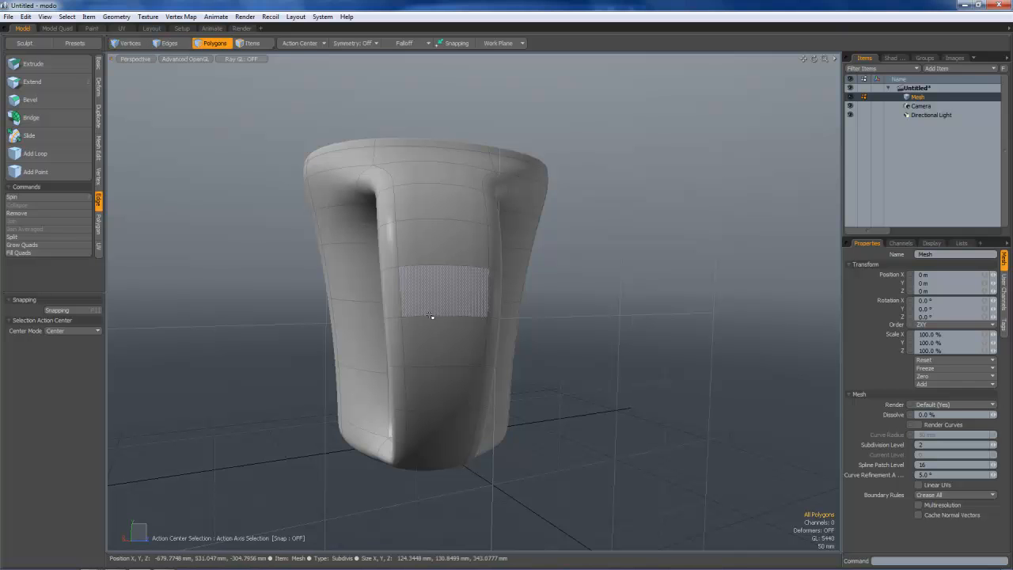
left_click(469, 304)
left_click(390, 305, "shift")
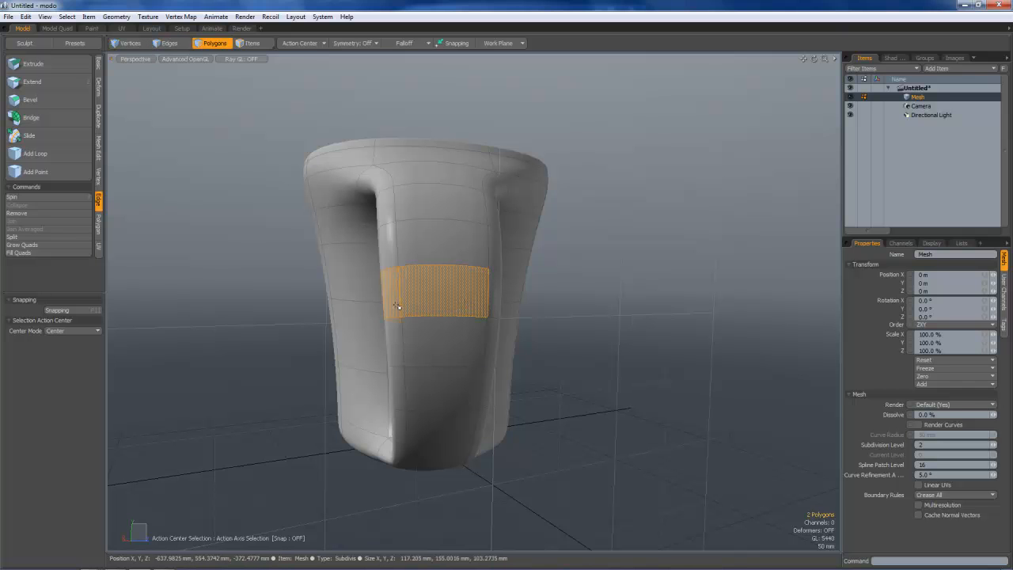
key("l")
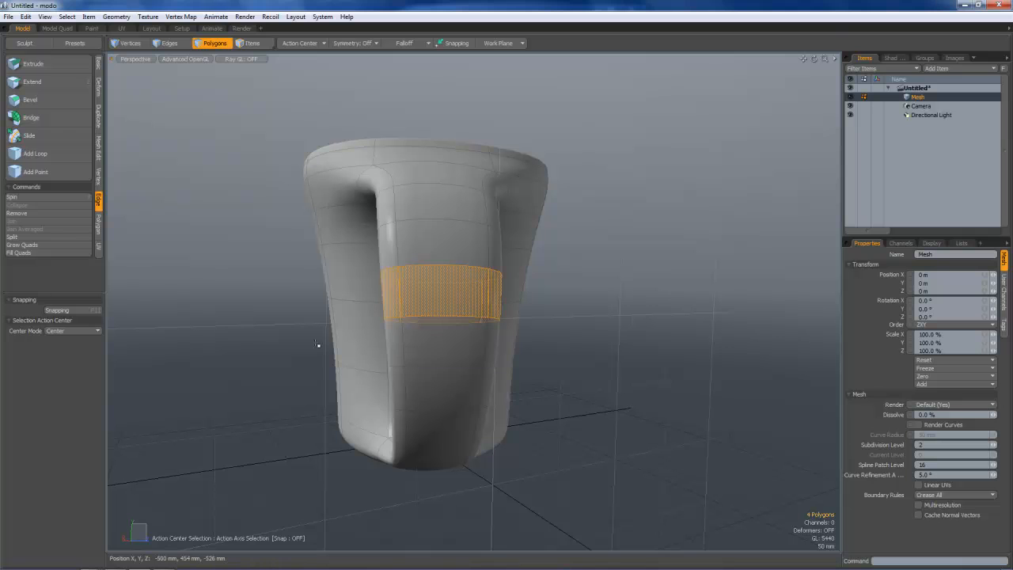
key("shift+Up")
key("shift+Up")
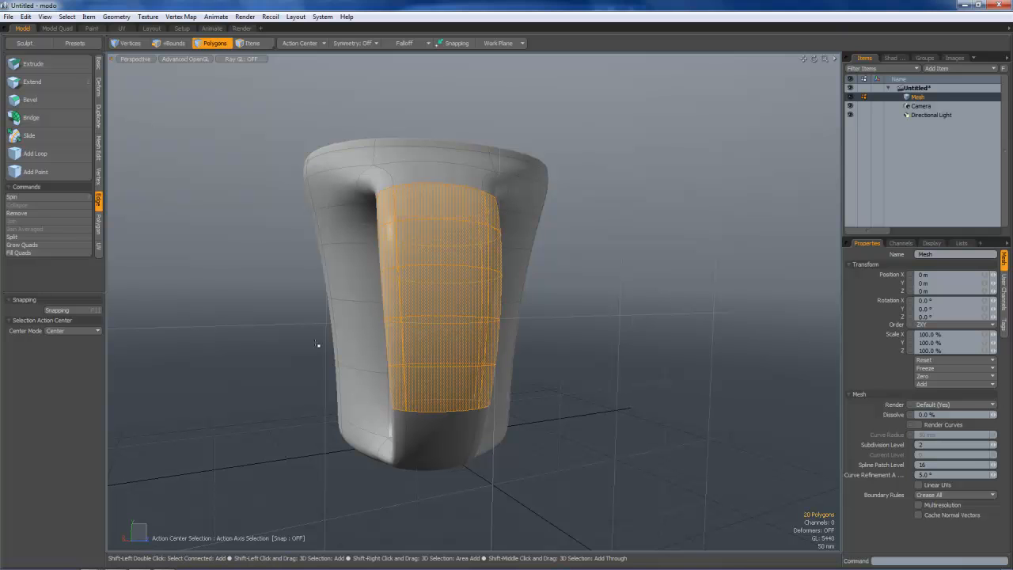
key("shift+Up")
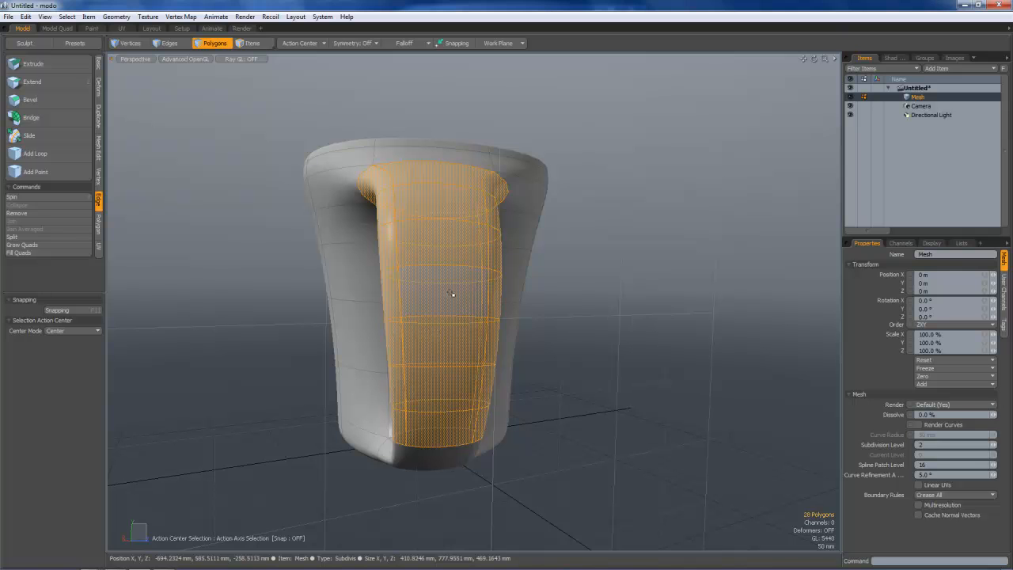
- Add the polygons at the handle's lower joint to the selection, try selecting connected polygons, and undo the last selection change
key("super")
key("super")
left_click_drag(439, 382, 563, 242, "alt")
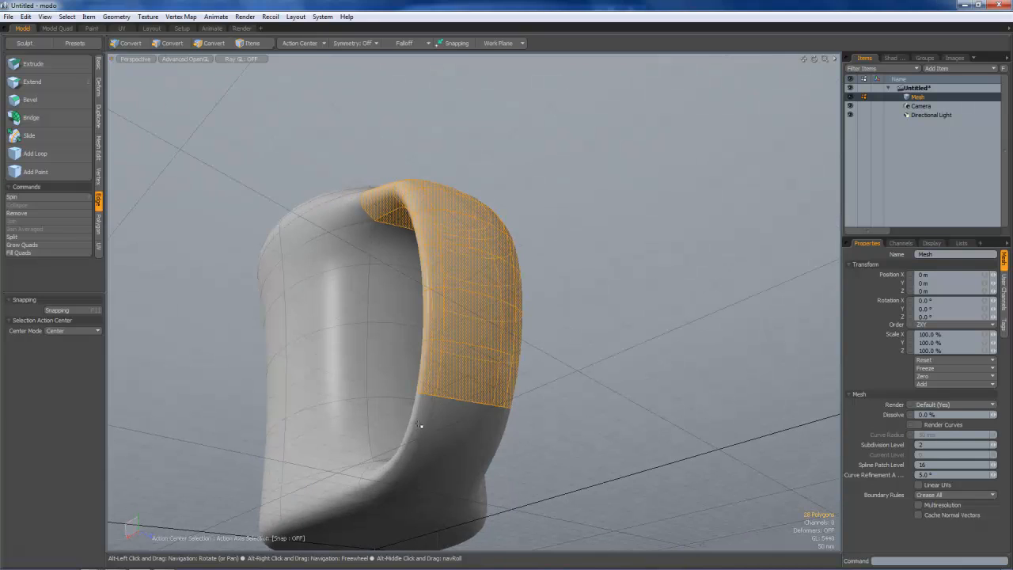
left_click(430, 430, "shift")
left_click(429, 432, "shift")
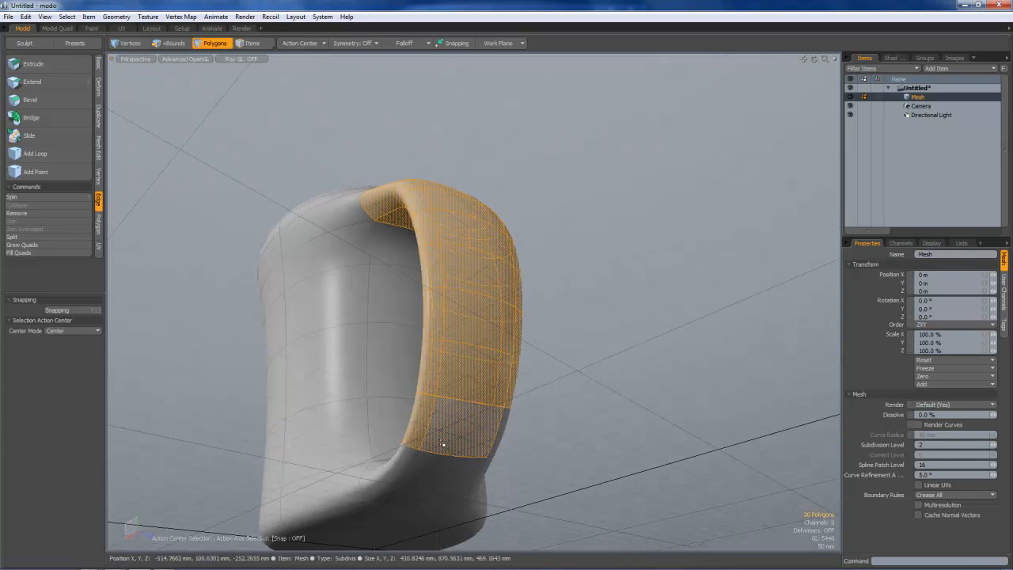
left_click(449, 429, "shift")
left_click(419, 470, "shift")
left_click(415, 477, "shift")
left_click(424, 471, "shift")
left_click_drag(576, 258, 554, 260, "alt")
left_click_drag(581, 211, 434, 380, "alt")
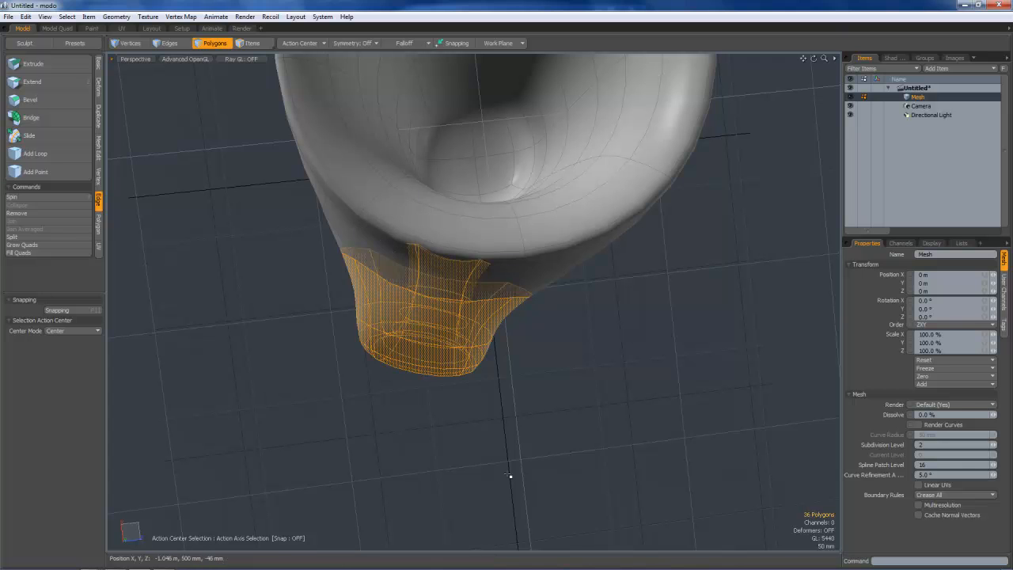
key("bracketright")
key("ctrl+z")
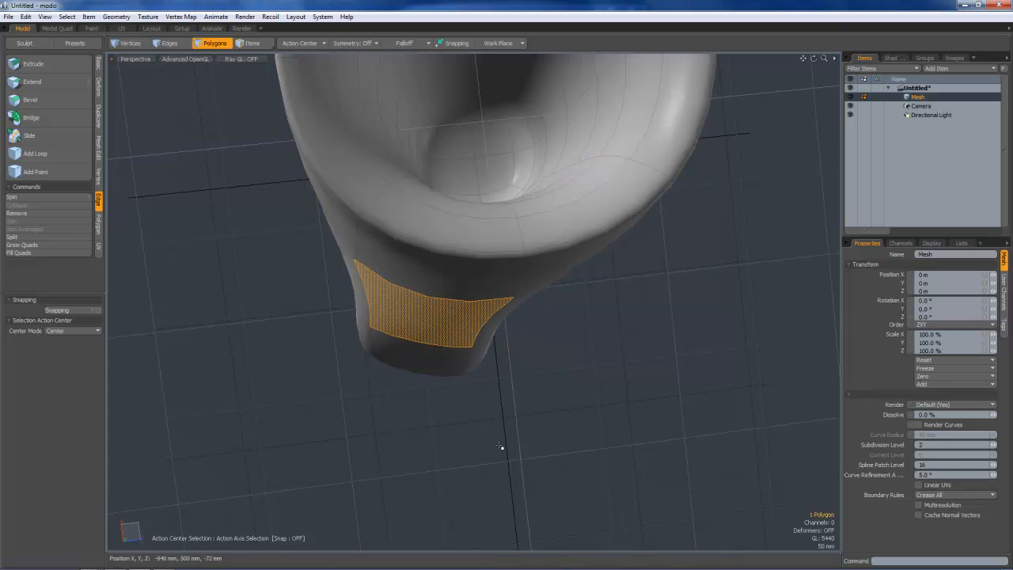
key("bracketright")
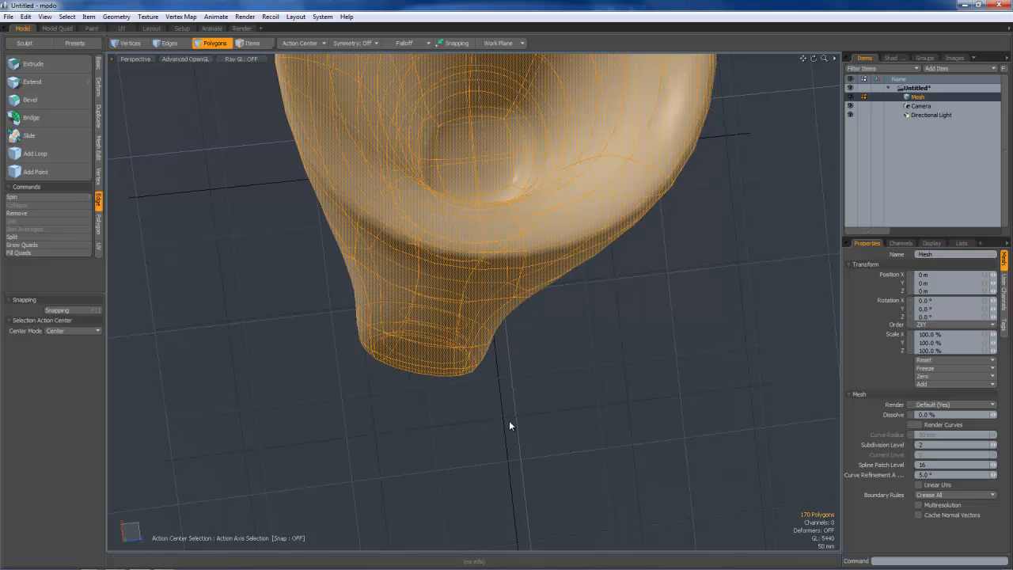
key("2")
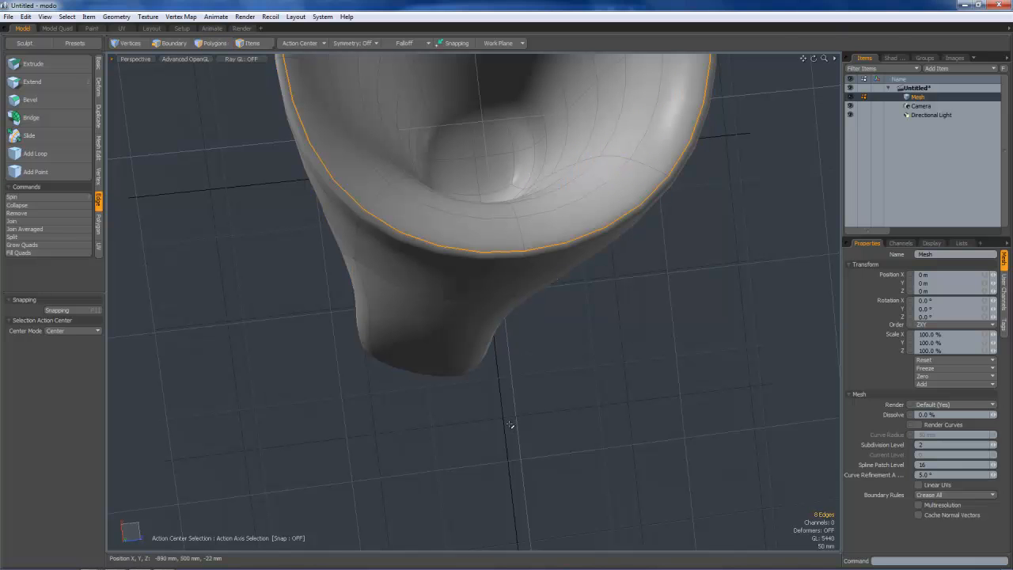
key("w")
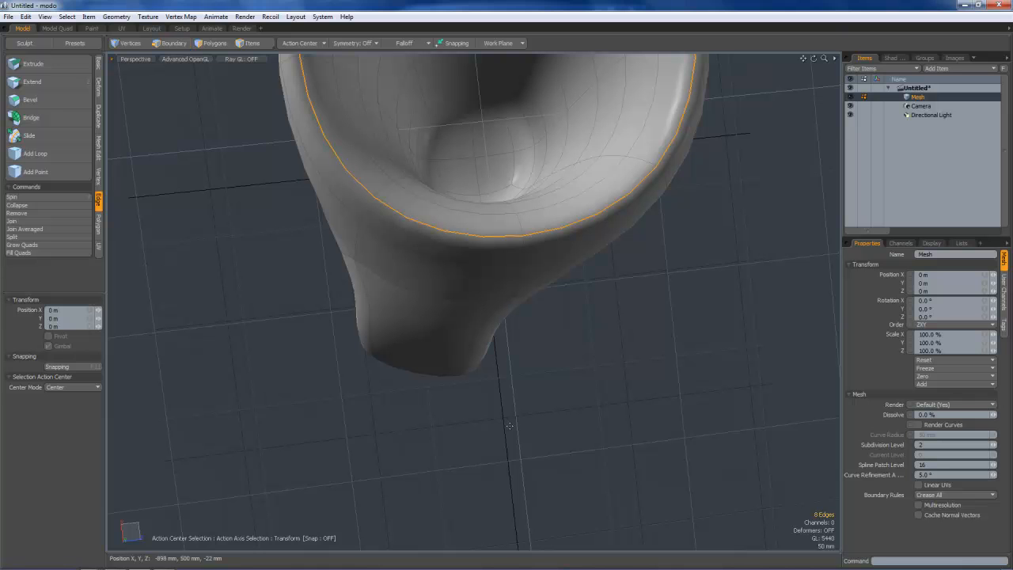
key("space")
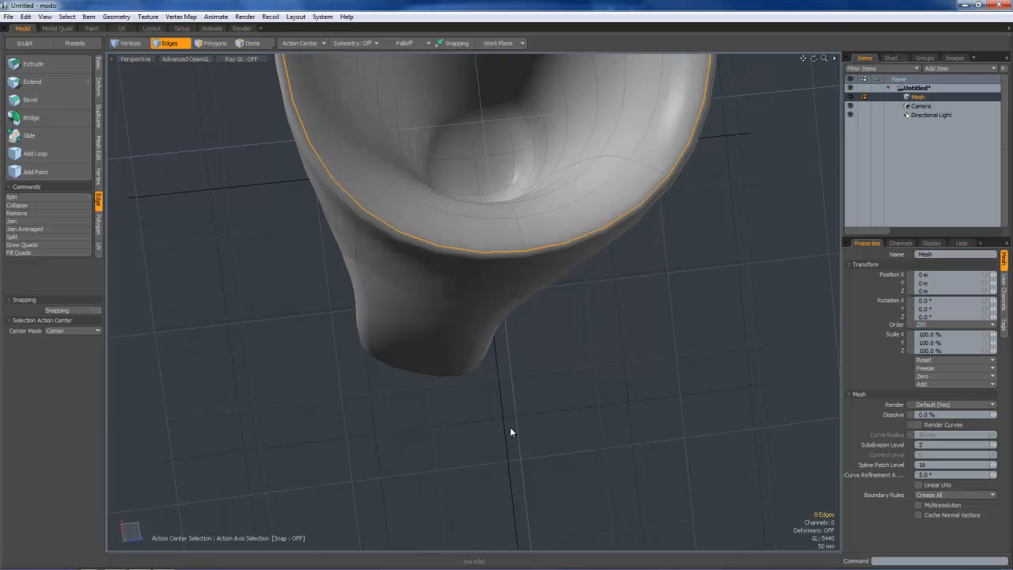
- Return to polygon selection and step through the edit history until the polygons of the whole handle, including its joints, are selected again
key("3")
key("ctrl+y")
key("ctrl+y")
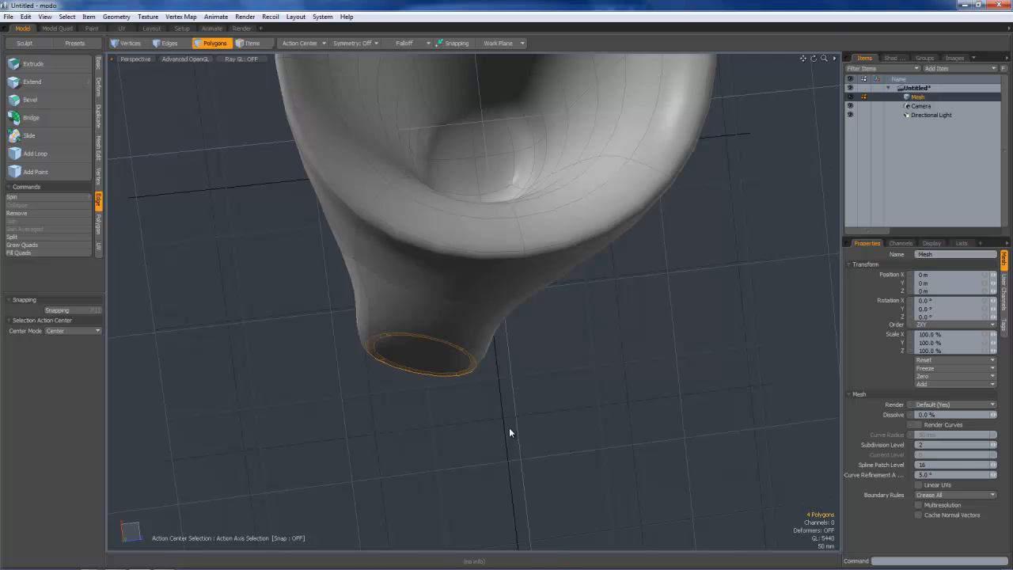
key("ctrl+y")
key("ctrl+y")
key("ctrl+z")
key("ctrl+z")
key("ctrl+z")
key("ctrl+z")
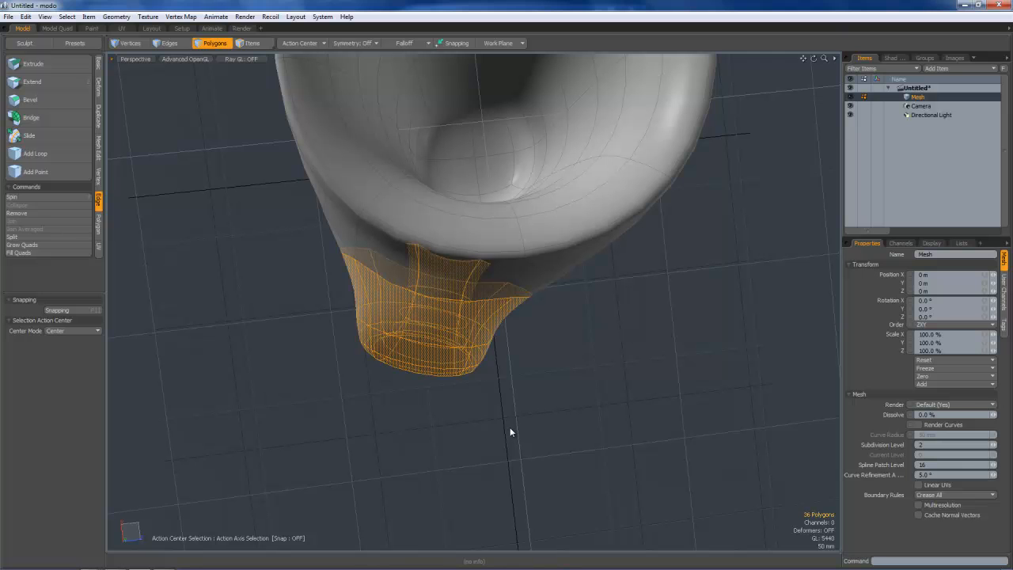
key("ctrl+z")
- Try scaling the selected handle polygons uniformly along their length to about 34.5% in Y
left_click_drag(466, 414, 520, 439, "alt")
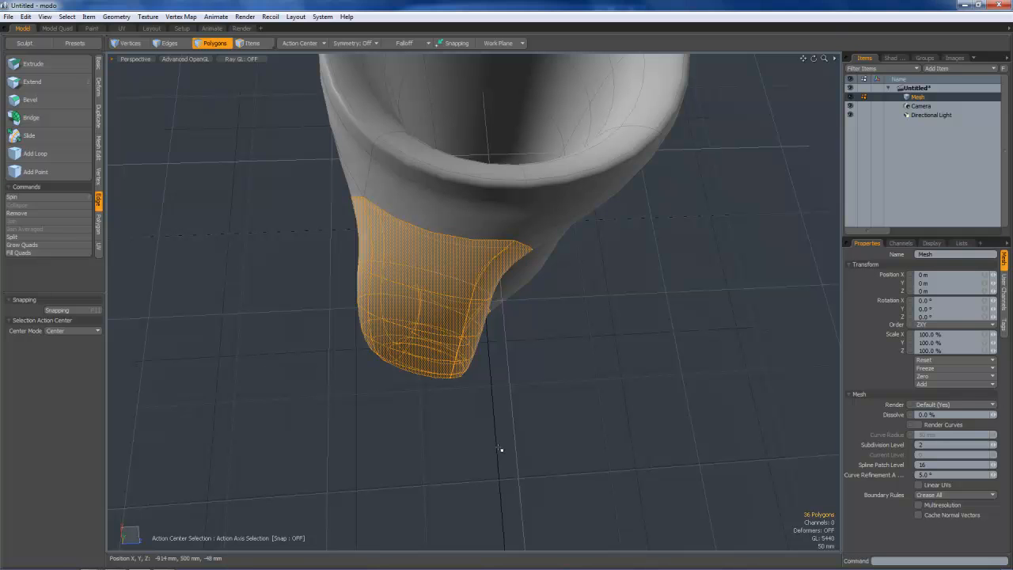
left_click_drag(477, 398, 403, 267, "alt")
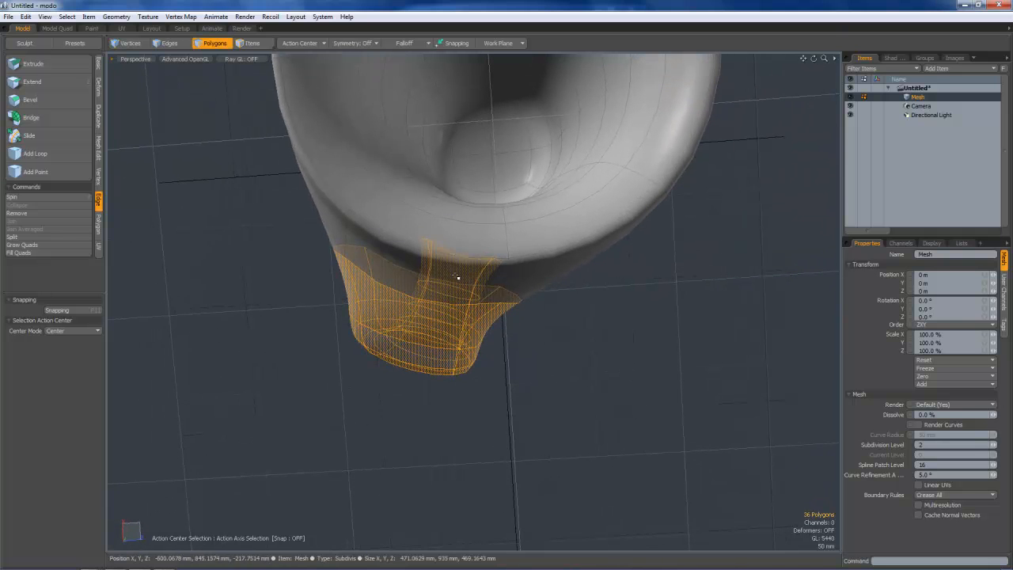
left_click_drag(450, 358, 447, 261, "alt")
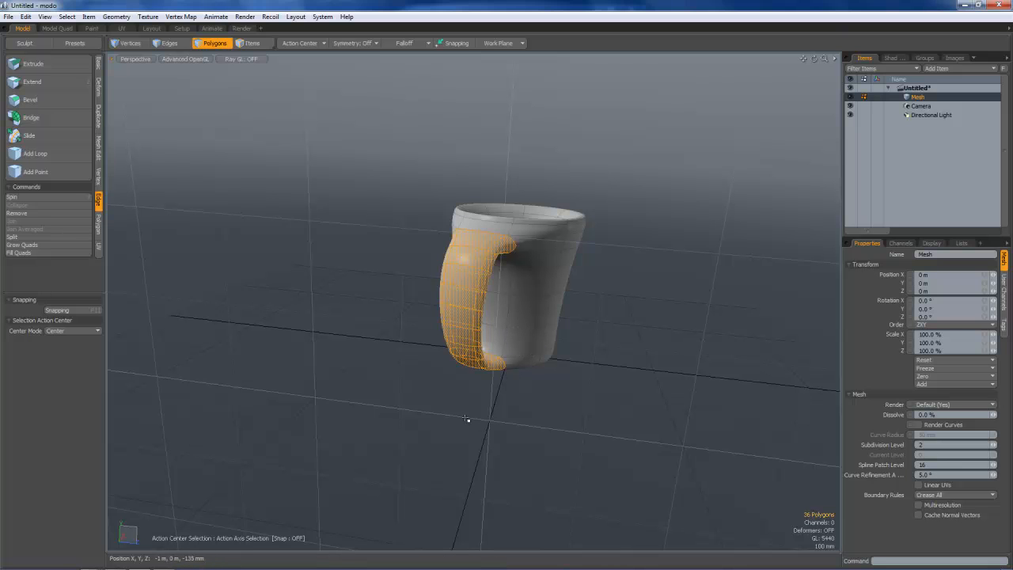
key("r")
left_click_drag(469, 419, 449, 478, "alt")
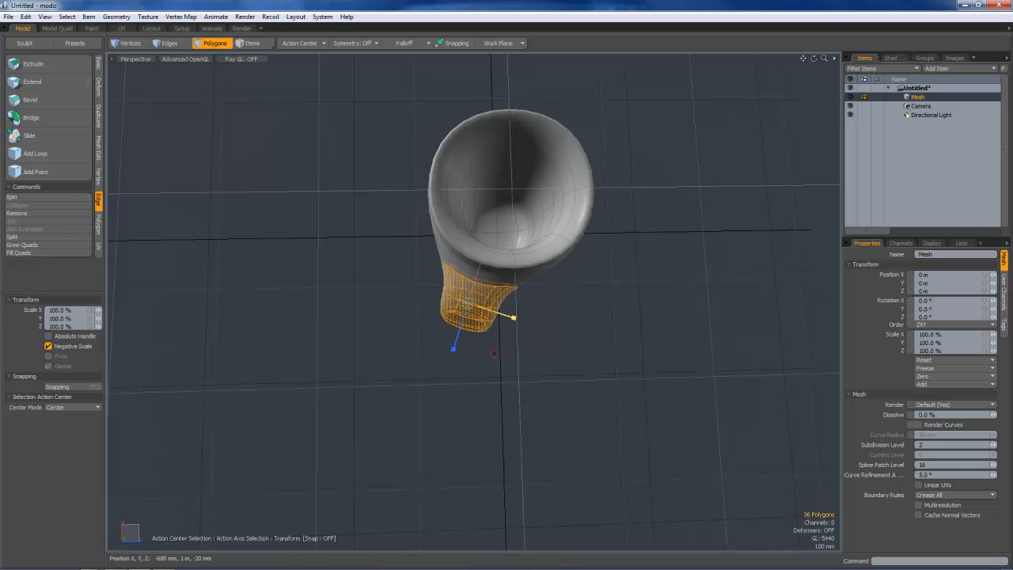
left_click_drag(513, 316, 484, 309)
left_click_drag(394, 323, 492, 189, "alt")
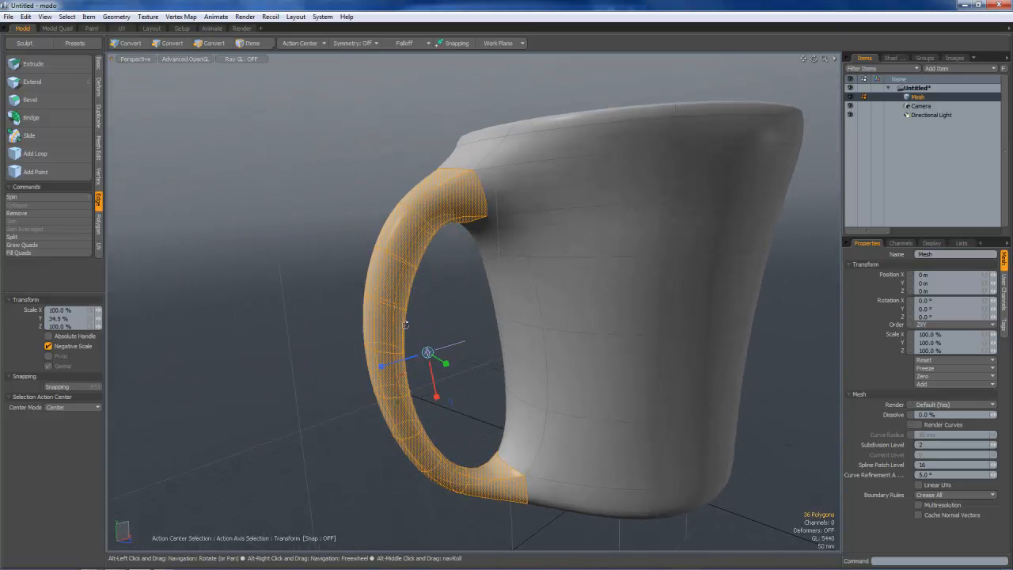
left_click_drag(417, 313, 508, 294, "alt")
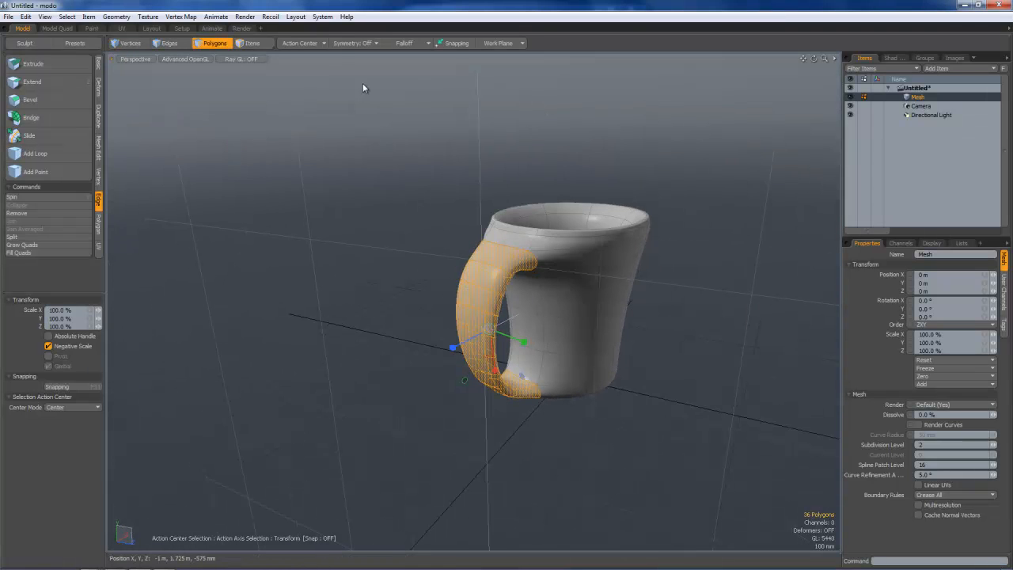
- Add a cylindrical falloff along the Z axis around the handle and enlarge it to about 575 mm in X and 527.5 mm in Y
left_click(407, 43)
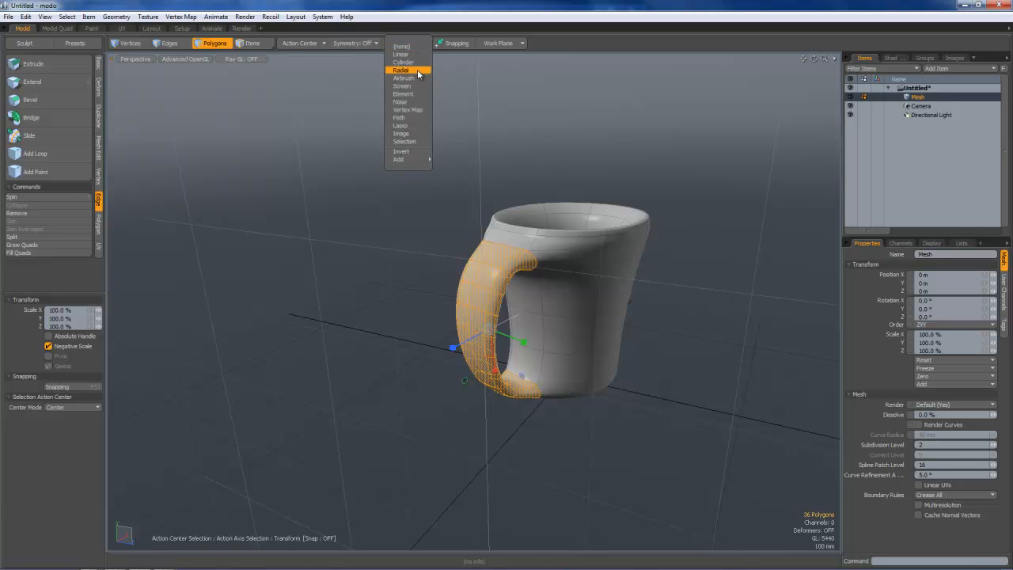
left_click(413, 62)
left_click_drag(565, 312, 481, 286, "alt")
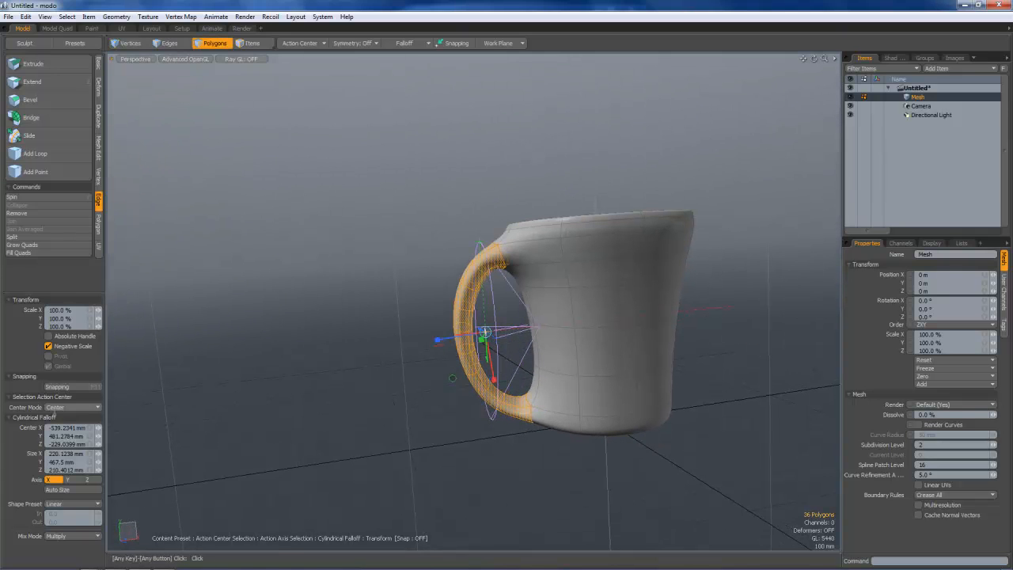
left_click(89, 480)
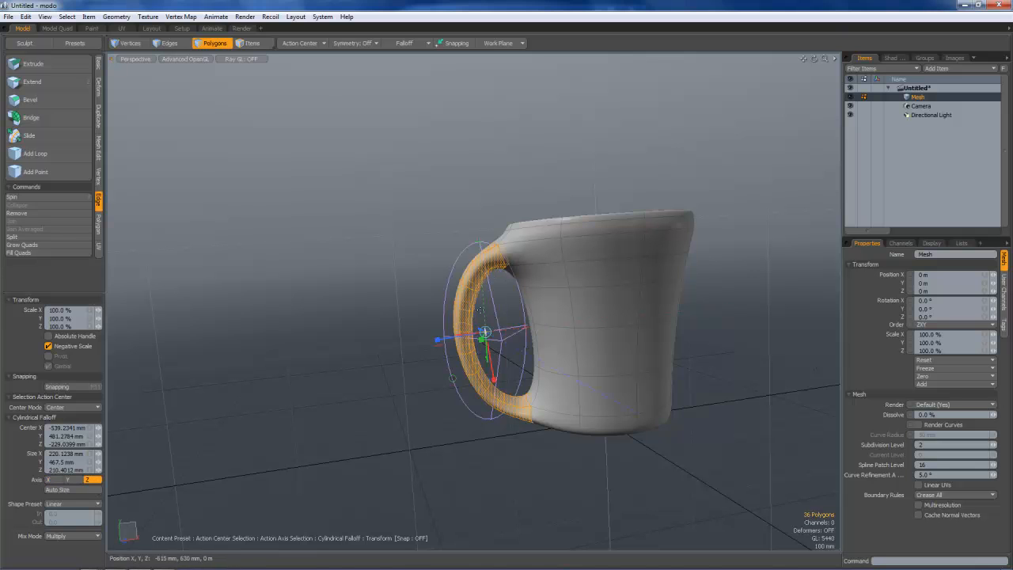
left_click_drag(479, 241, 480, 231)
left_click_drag(524, 328, 584, 320)
- Scale the handle polygons to about 9% in Y through the cylindrical falloff to narrow the handle's middle, and clear the selection
left_click_drag(460, 306, 423, 420, "alt")
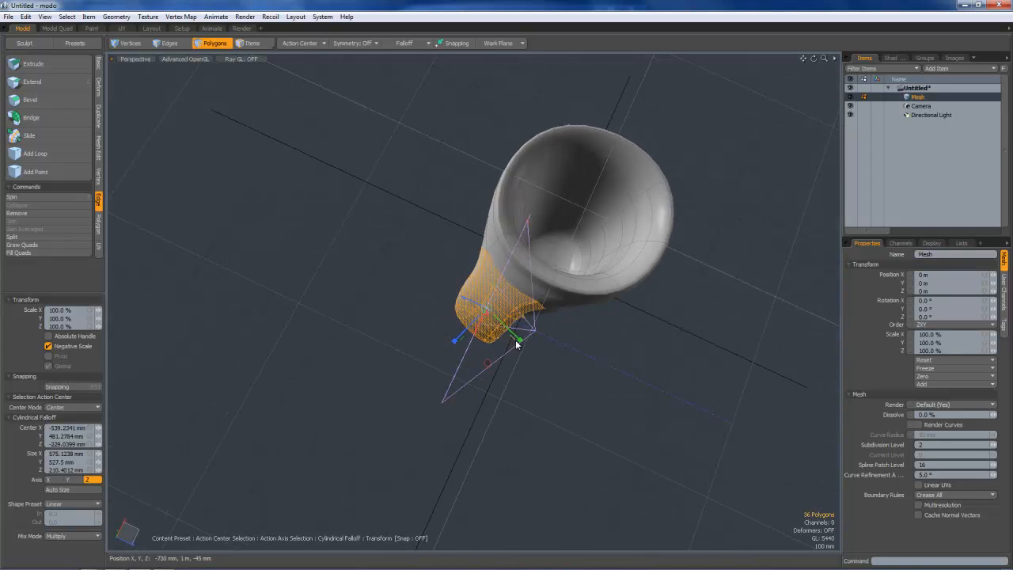
left_click_drag(487, 309, 340, 134, "alt")
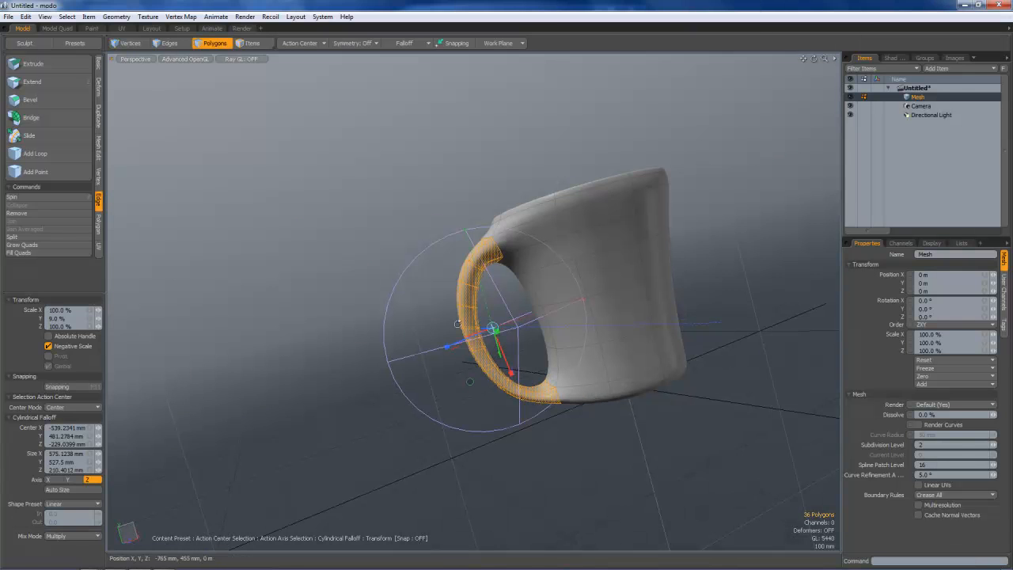
left_click_drag(457, 324, 543, 213, "alt")
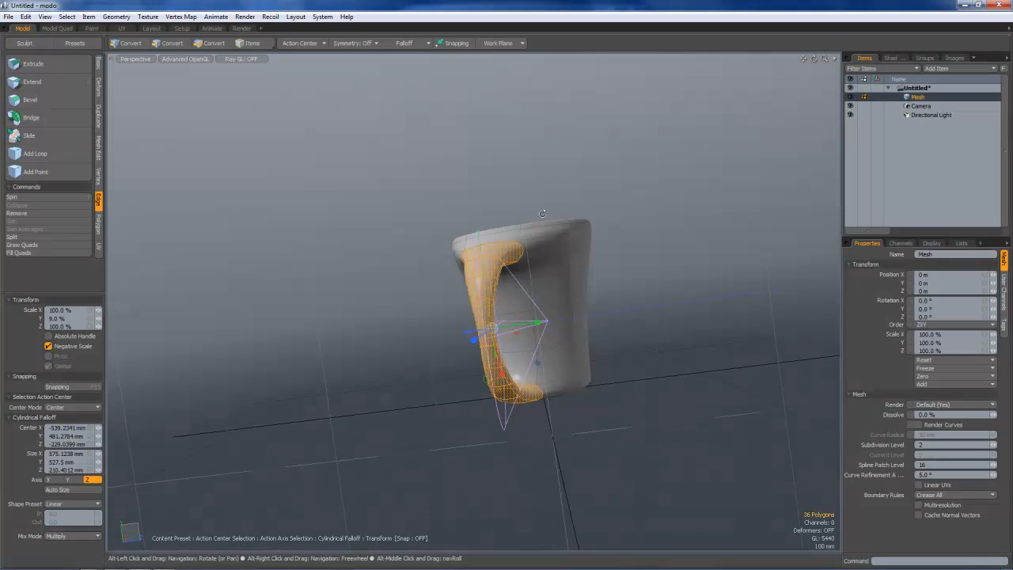
left_click_drag(414, 283, 468, 299, "alt")
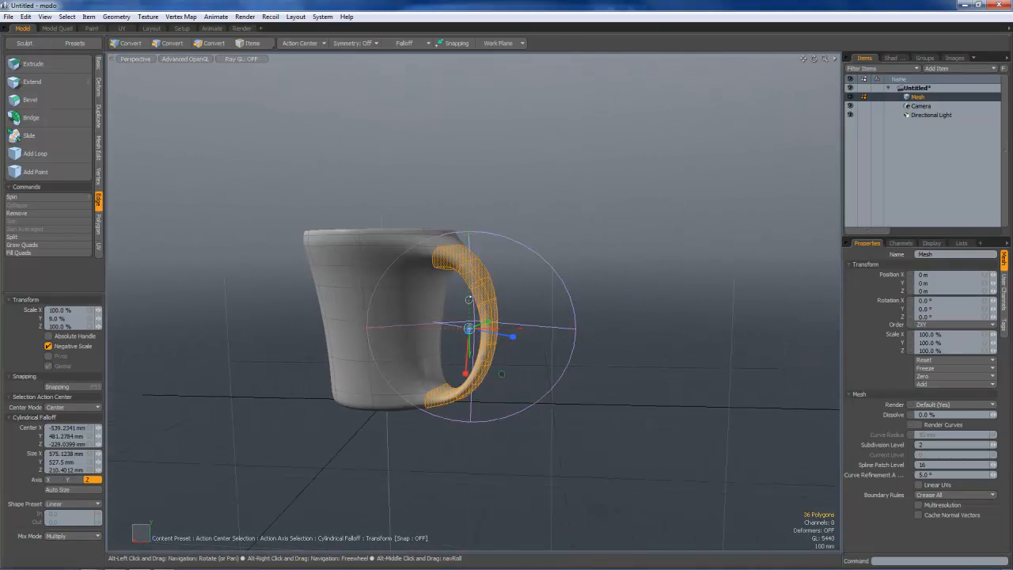
key("q")
left_click(610, 246)
- Select the polygons of the cup's inner floor and grow the selection up the inner wall to just below the rim
left_click_drag(444, 240, 475, 407, "alt")
key("3")
double_click(495, 362)
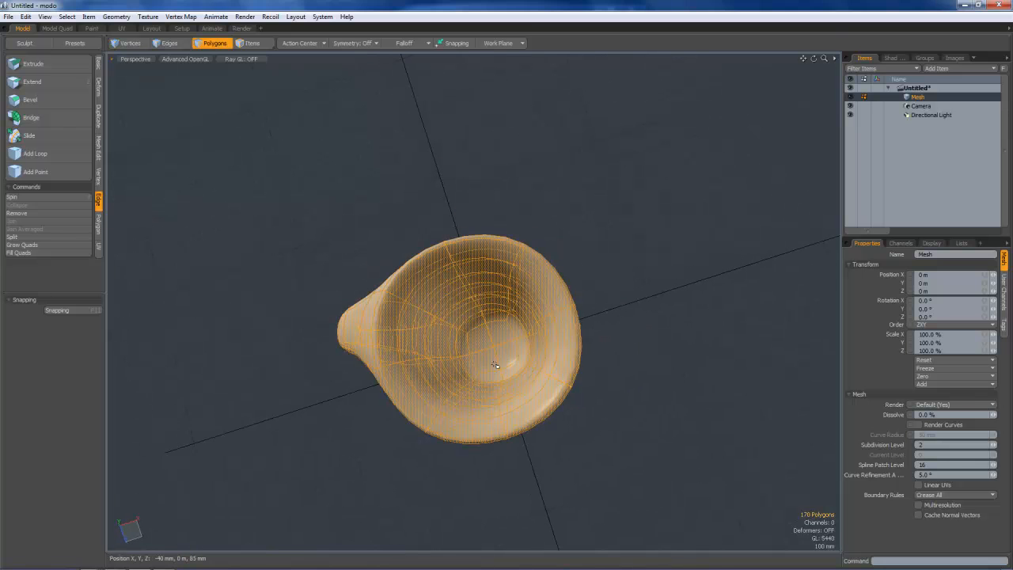
left_click(507, 355)
left_click(484, 352, "shift")
key("l")
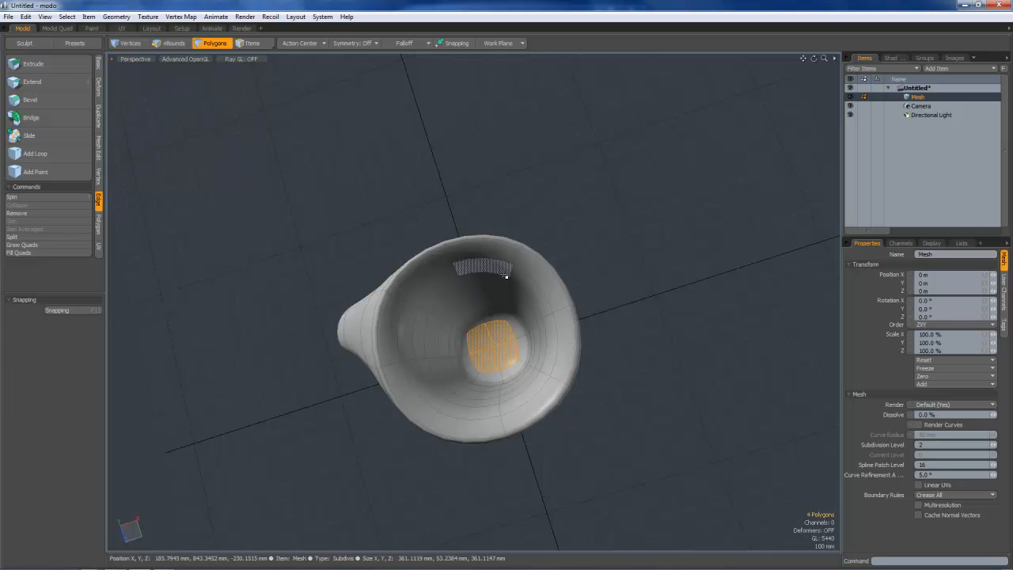
key("shift+Up")
key("shift+Up")
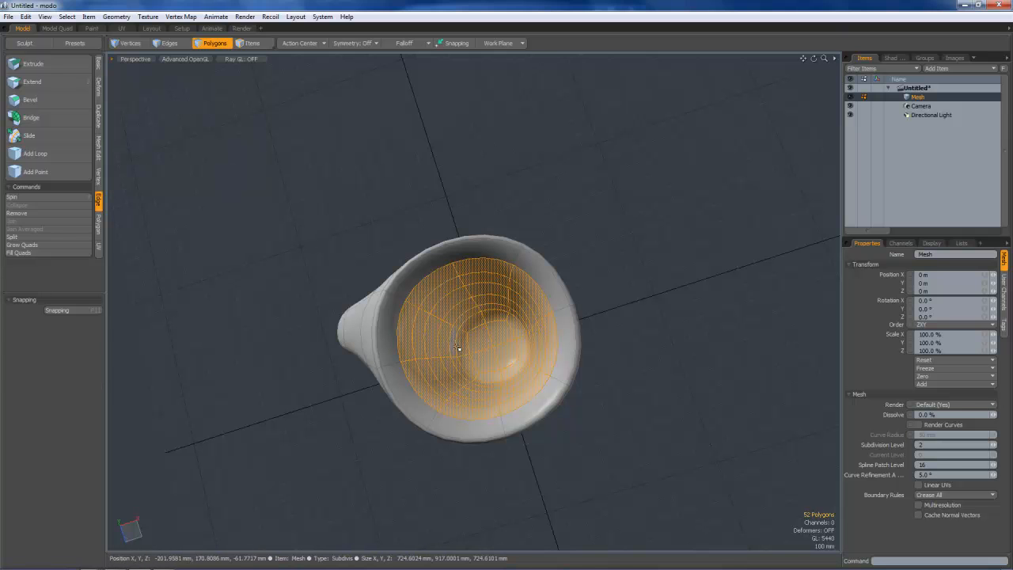
- Try scaling the cup's selected interior polygons, and undo the scaling
key("r")
left_click_drag(542, 379, 547, 376)
key("ctrl+z")
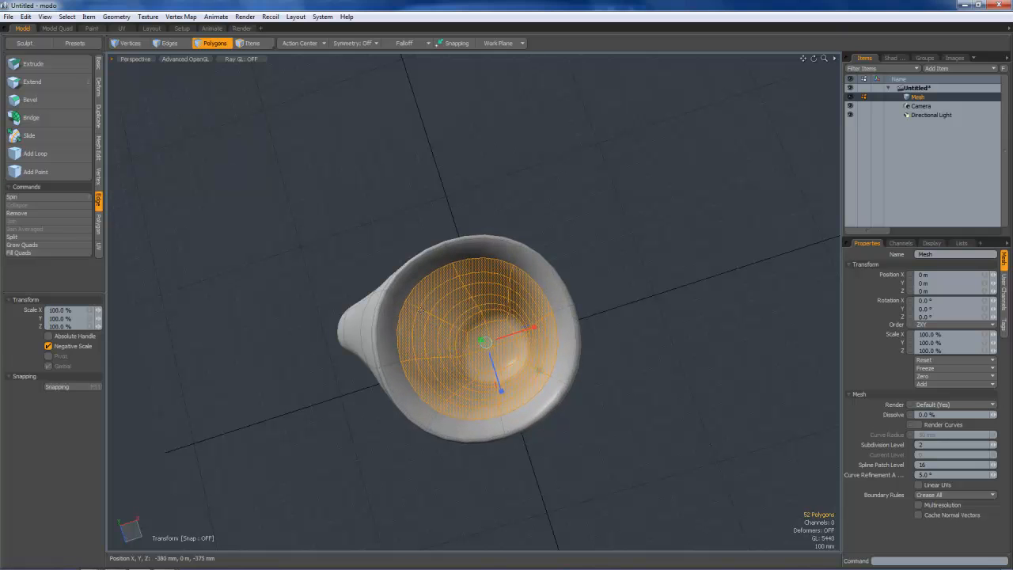
- Push the cup's interior polygons by about -61.5 mm to thin the wall, and clear the selection
left_click(99, 89)
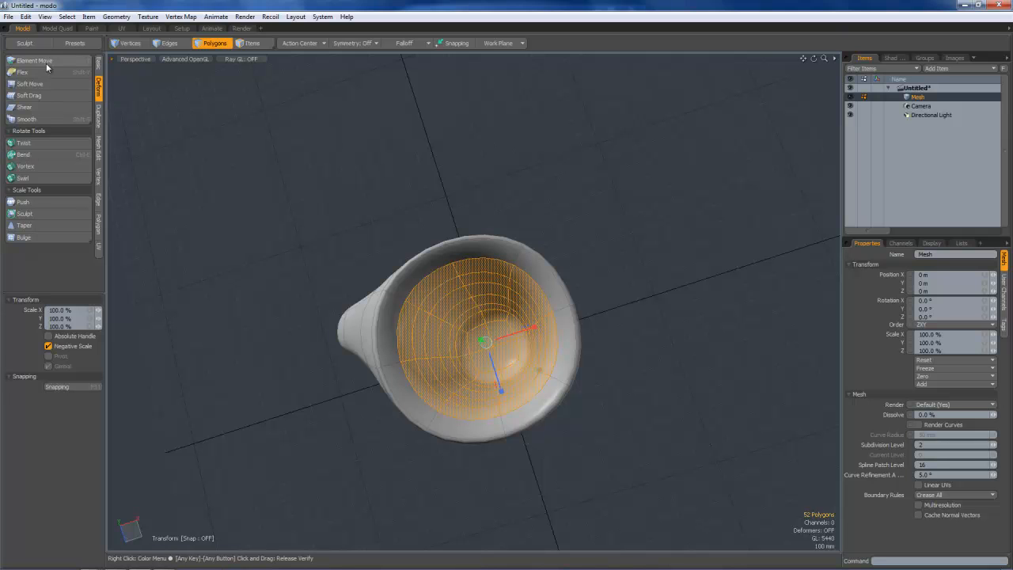
left_click(47, 203)
left_click_drag(317, 365, 326, 320, "alt")
left_click_drag(473, 342, 420, 342)
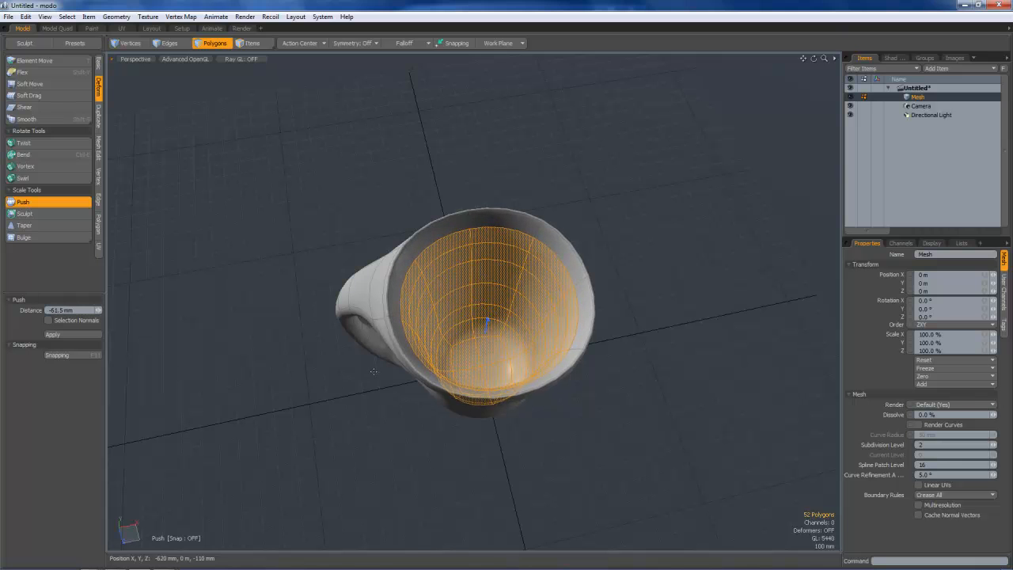
key("space")
left_click_drag(463, 411, 476, 332, "alt")
left_click(673, 339)
- Select the edge loop along the top of the cup's rim and scale it to about 90.5% in X and Z
mouse_move(405, 264)
left_mouse_down("ctrl+alt")
mouse_move(425, 267)
mouse_move(414, 274)
left_mouse_up("ctrl+alt")
key("1")
key("2")
double_click(358, 216)
key("r")
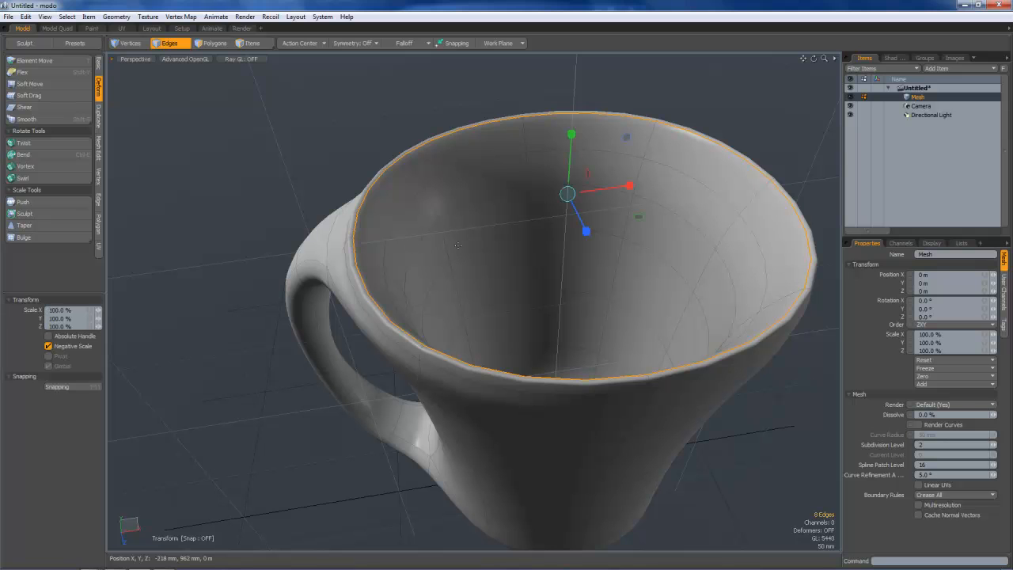
left_click_drag(641, 218, 626, 219)
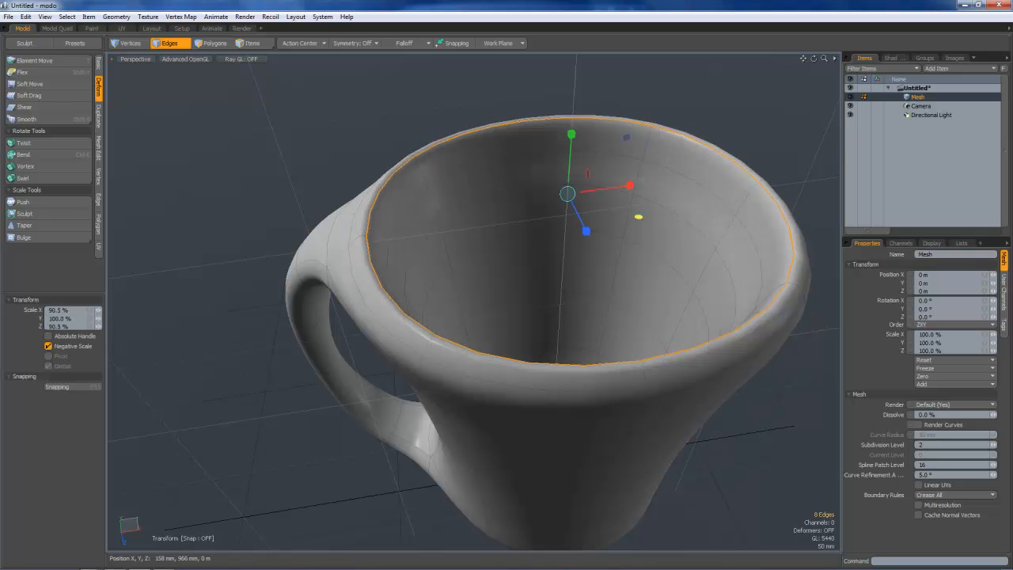
- Lower the rim's edge loop slightly, and clear the selection
key("w")
left_click_drag(573, 161, 573, 169)
key("space")
key("Escape")
- In the Top view, rotate the mug about 20.5° in Y around the origin to align the handle with the X axis, and return to Perspective
left_click_drag(744, 237, 362, 404, "ctrl+alt")
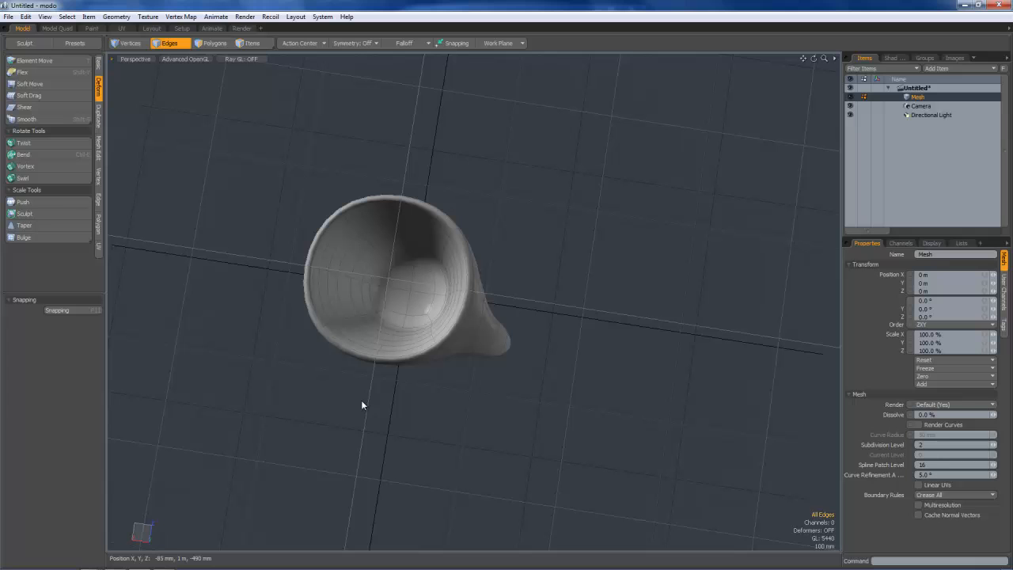
left_click(136, 60)
left_click(133, 13)
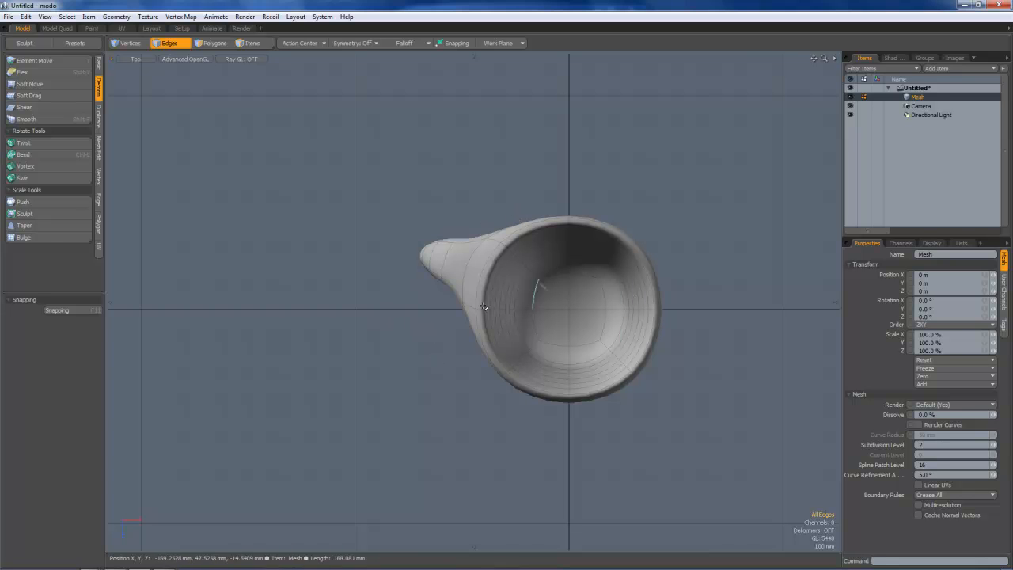
key("e")
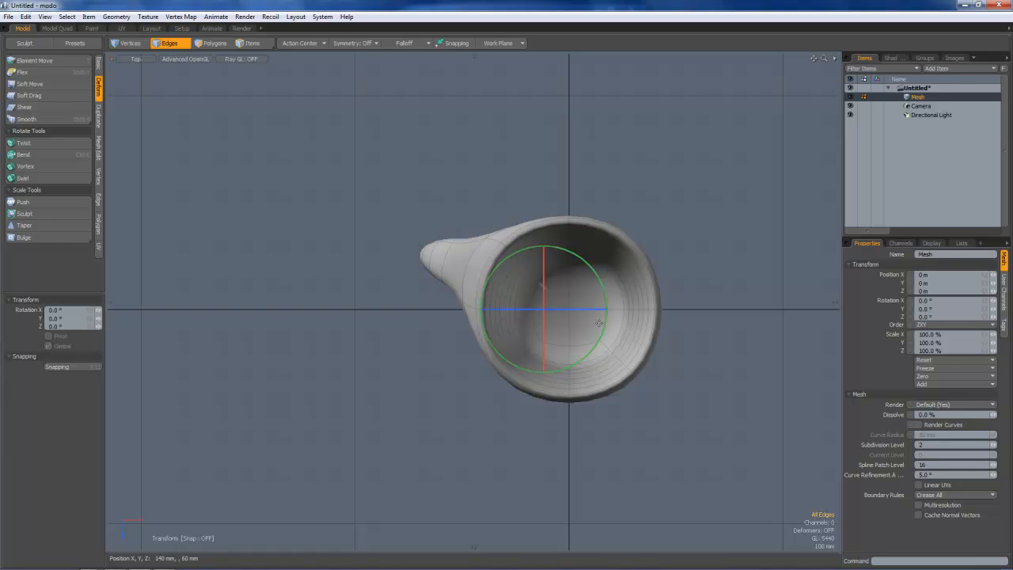
left_click(309, 43)
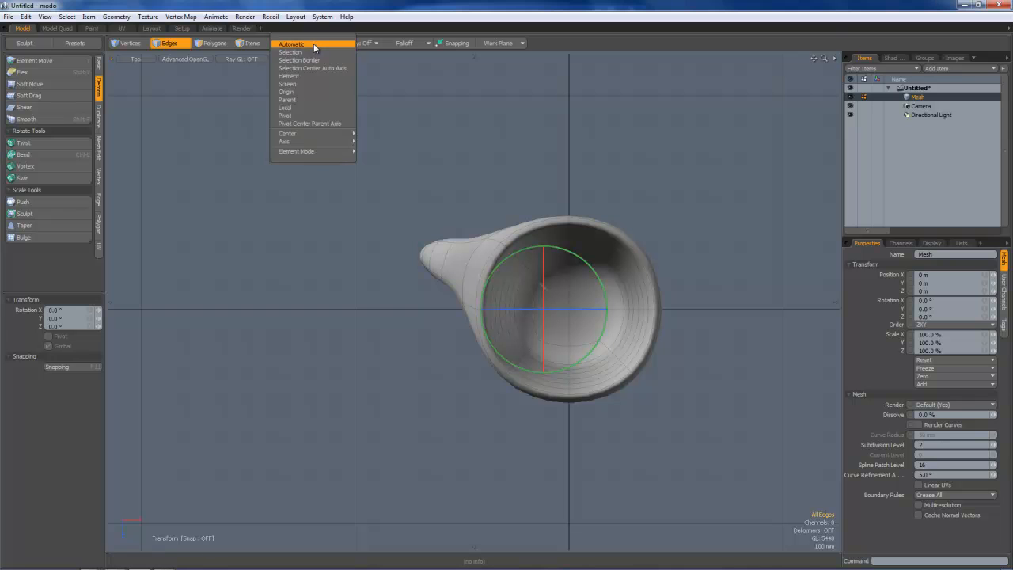
left_click(304, 92)
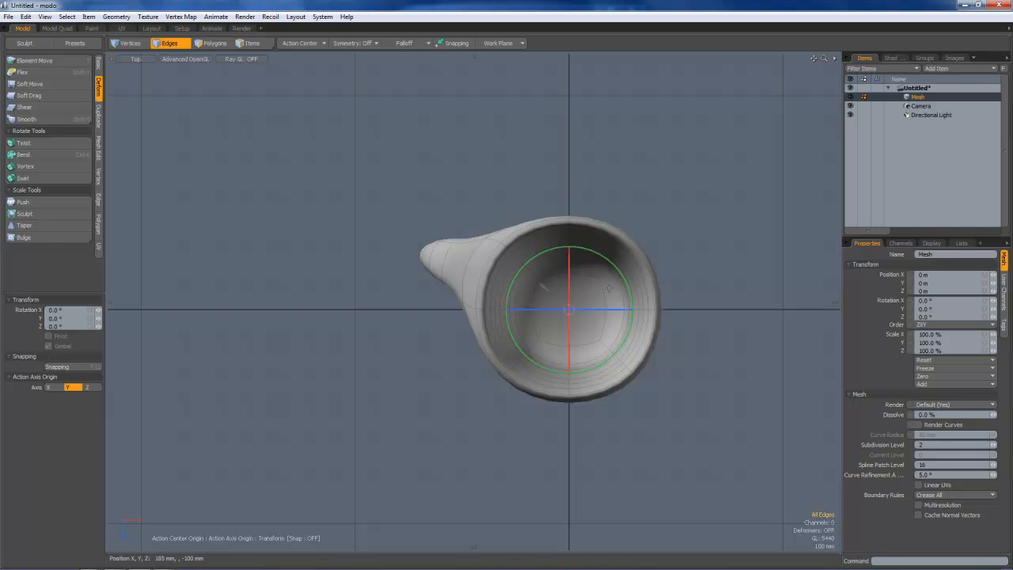
left_click_drag(622, 277, 606, 265)
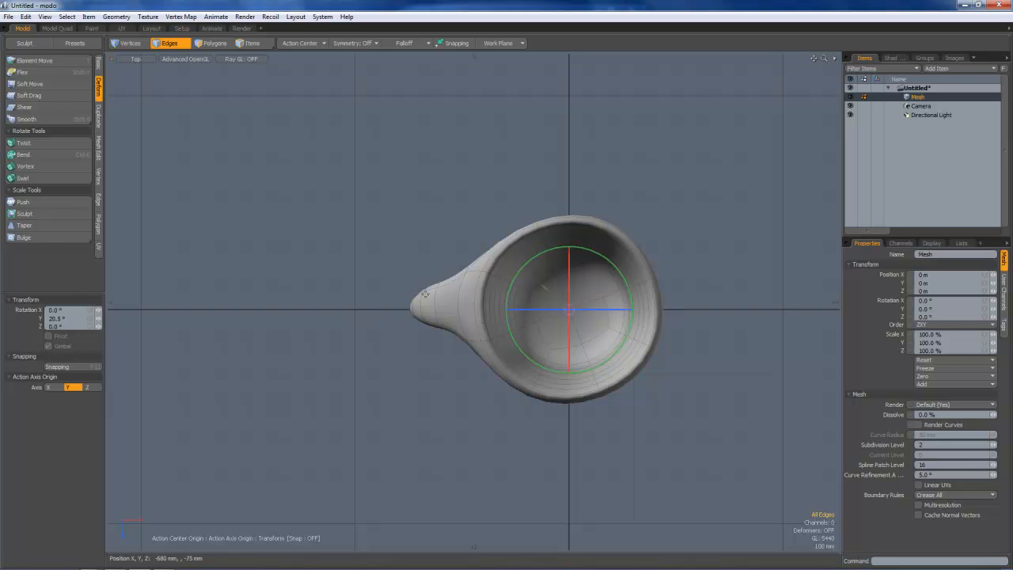
key("space")
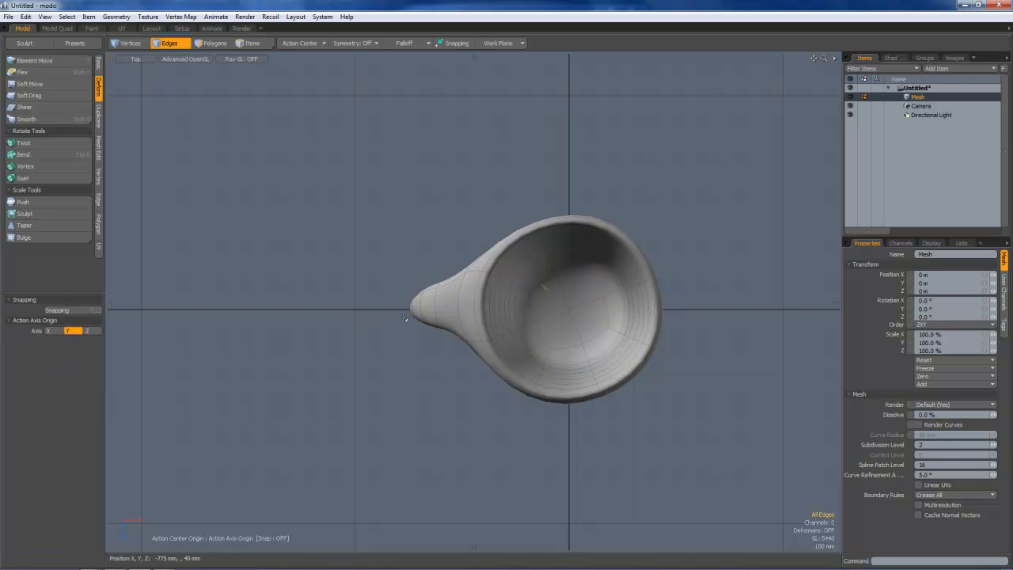
left_click(136, 59)
left_click(147, 106)
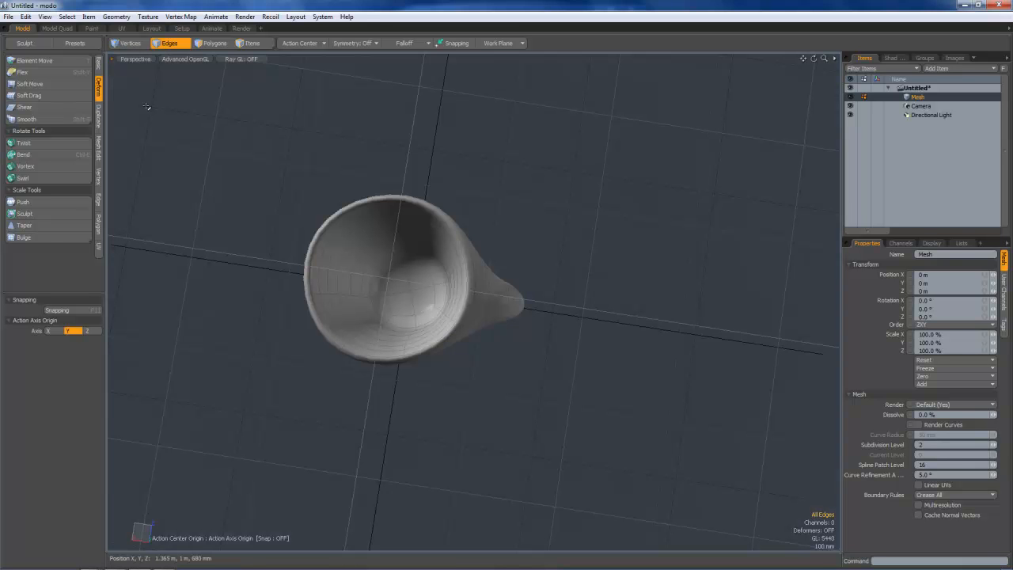